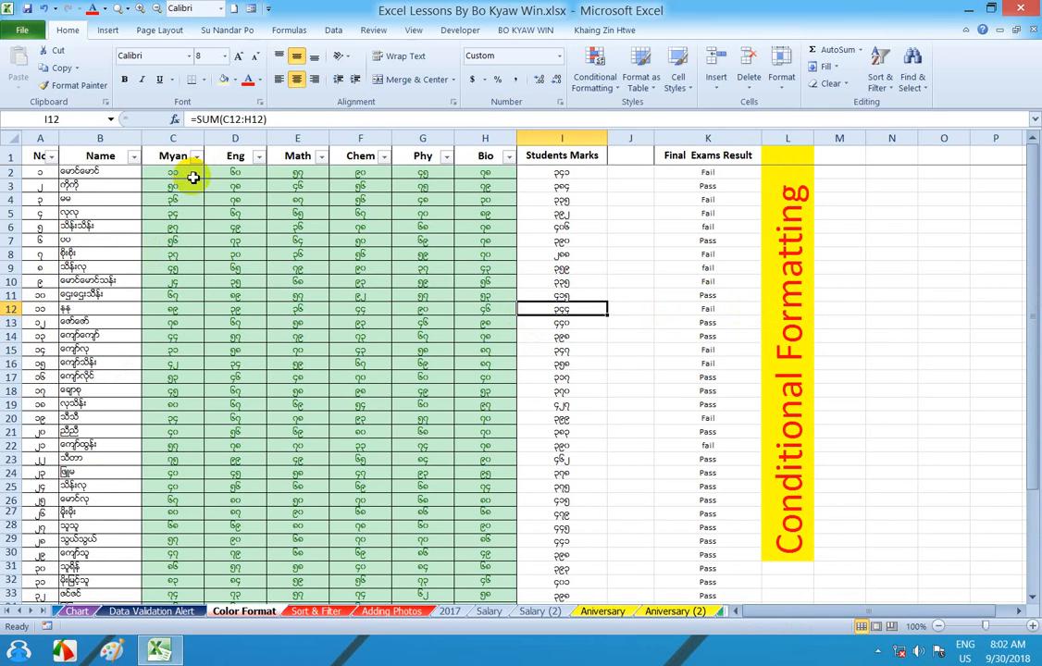
# Examine the students' subject marks in columns C to H by selecting different rows, columns and blocks.
pyautogui.moveTo(169, 172); pyautogui.dragTo(433, 291)
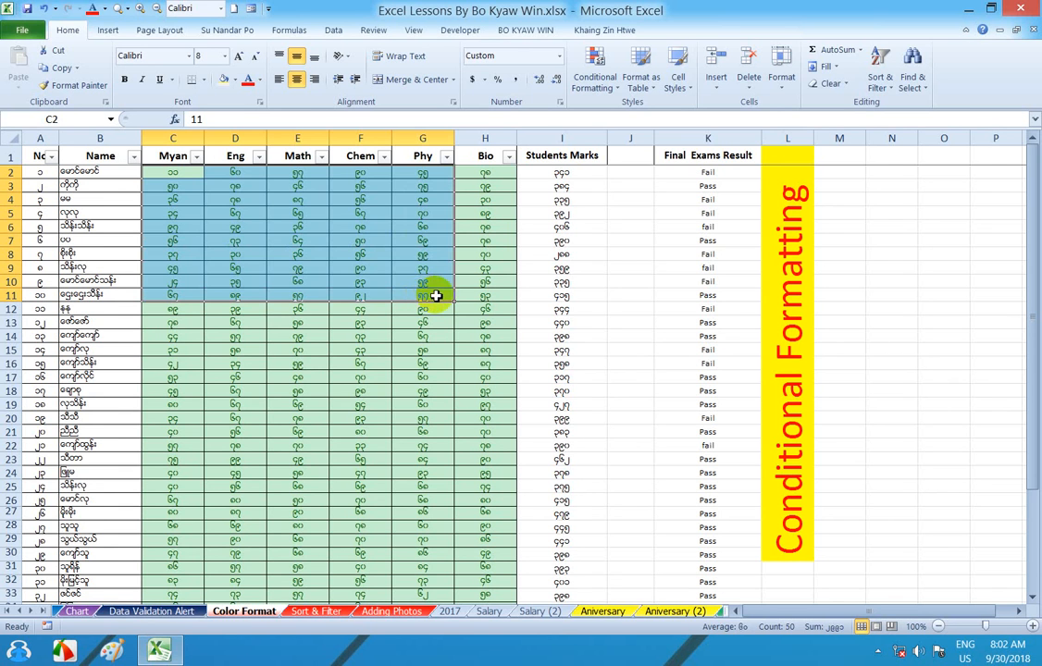
pyautogui.click(167, 169)
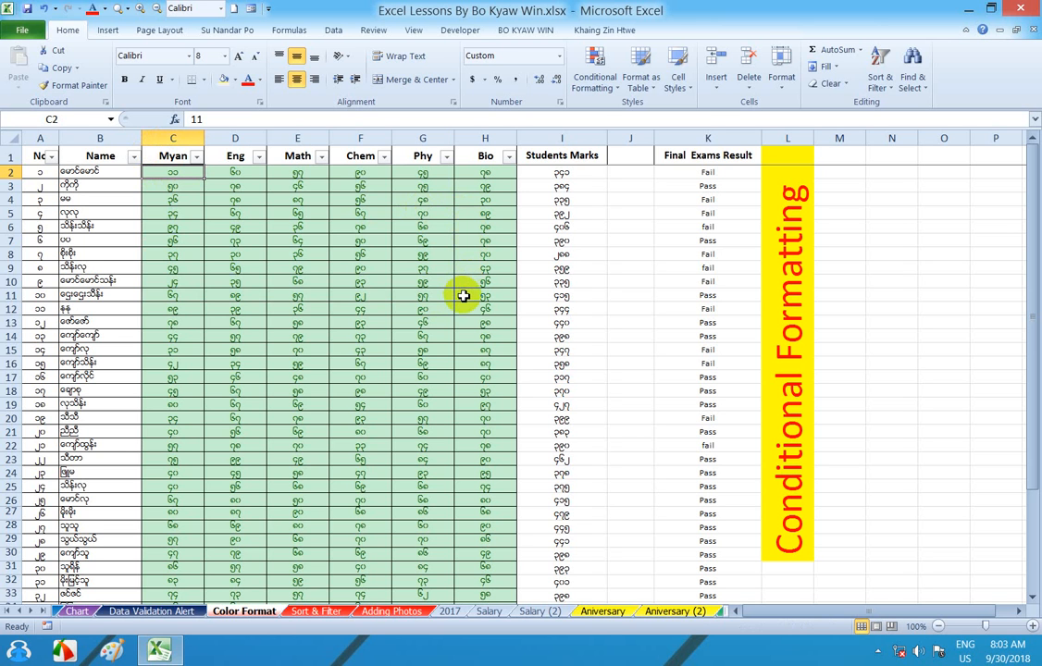
pyautogui.moveTo(169, 169); pyautogui.dragTo(483, 522)
pyautogui.scroll(4, 482, 514)
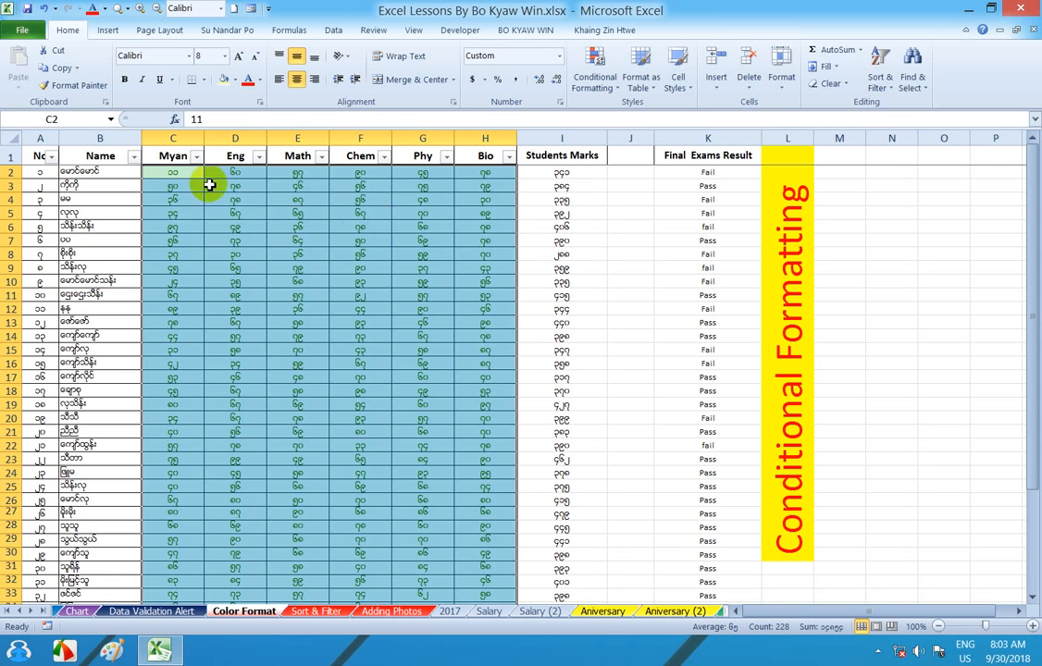
pyautogui.moveTo(179, 169); pyautogui.dragTo(193, 521)
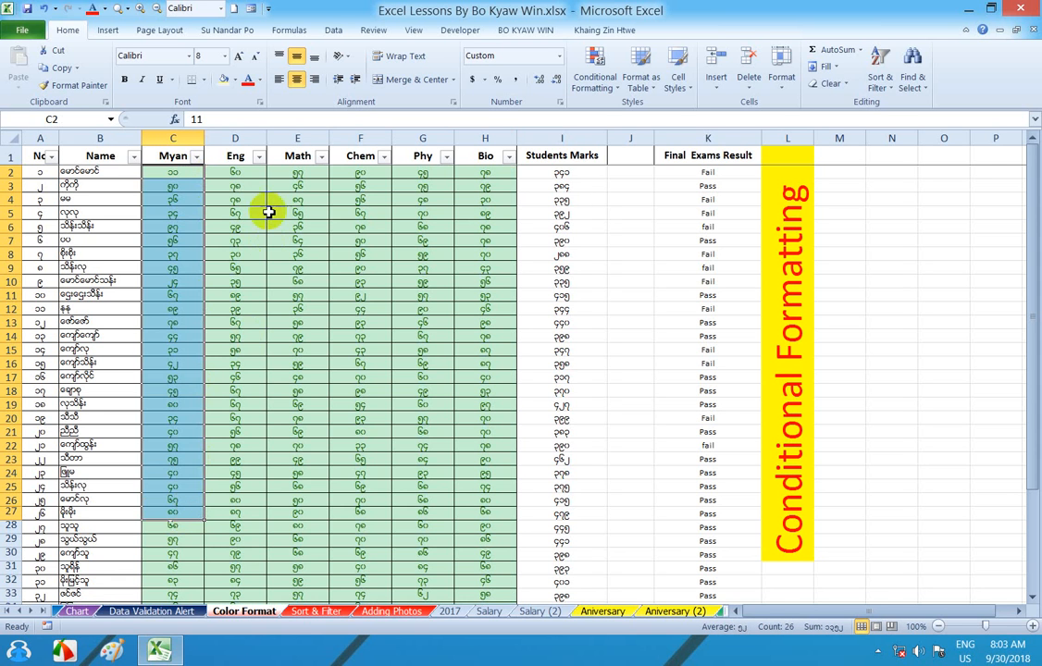
pyautogui.click(250, 175)
pyautogui.moveTo(251, 175); pyautogui.dragTo(246, 570)
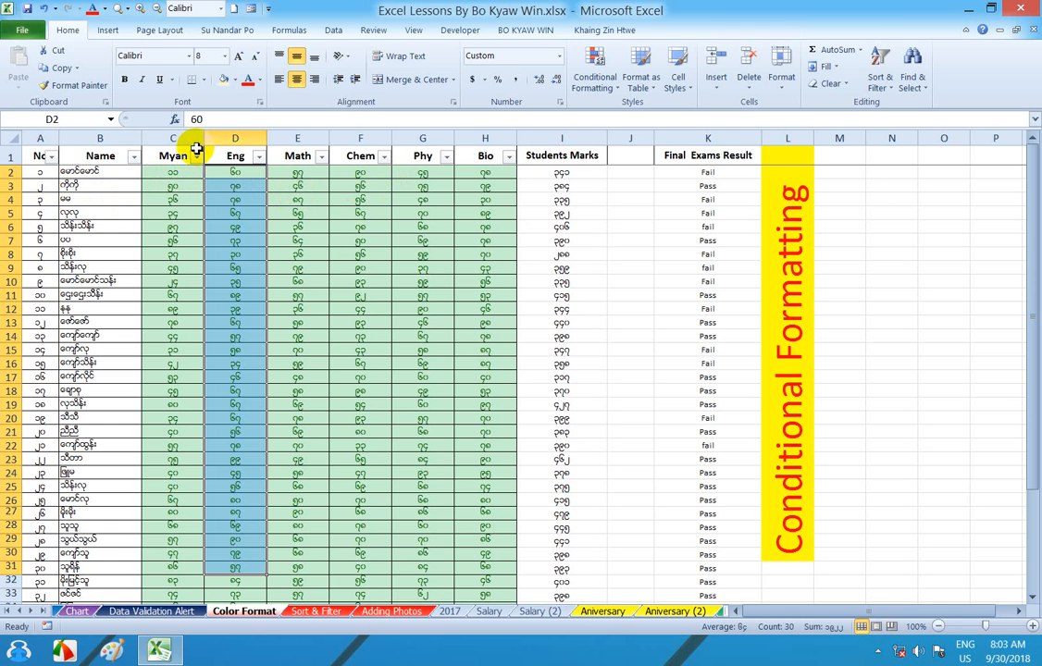
pyautogui.moveTo(182, 170); pyautogui.dragTo(425, 347)
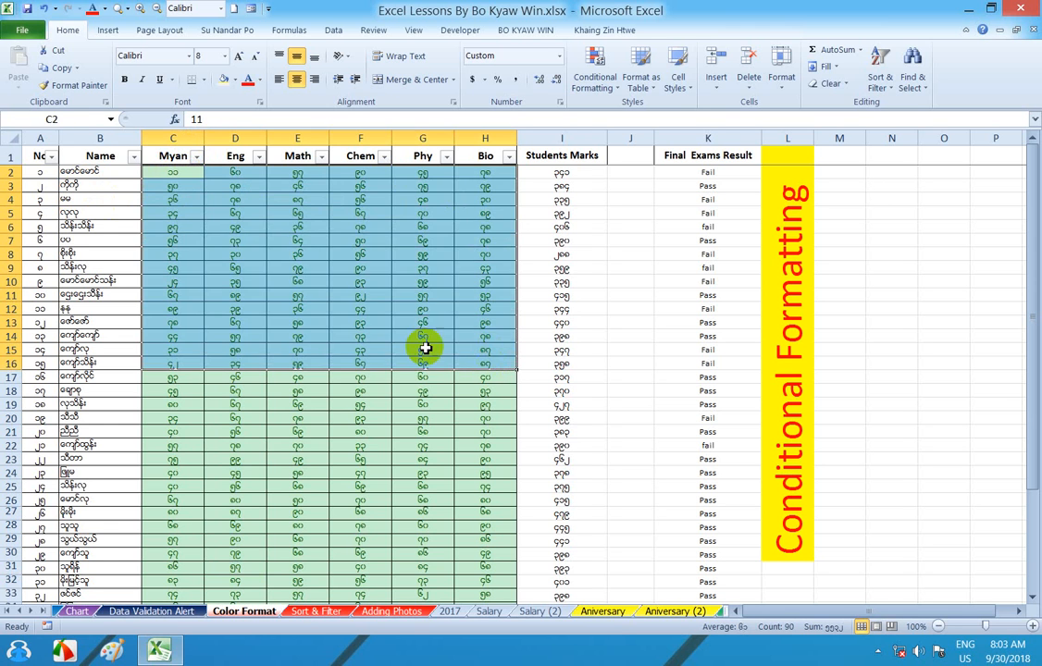
pyautogui.click(174, 173)
pyautogui.click(485, 173)
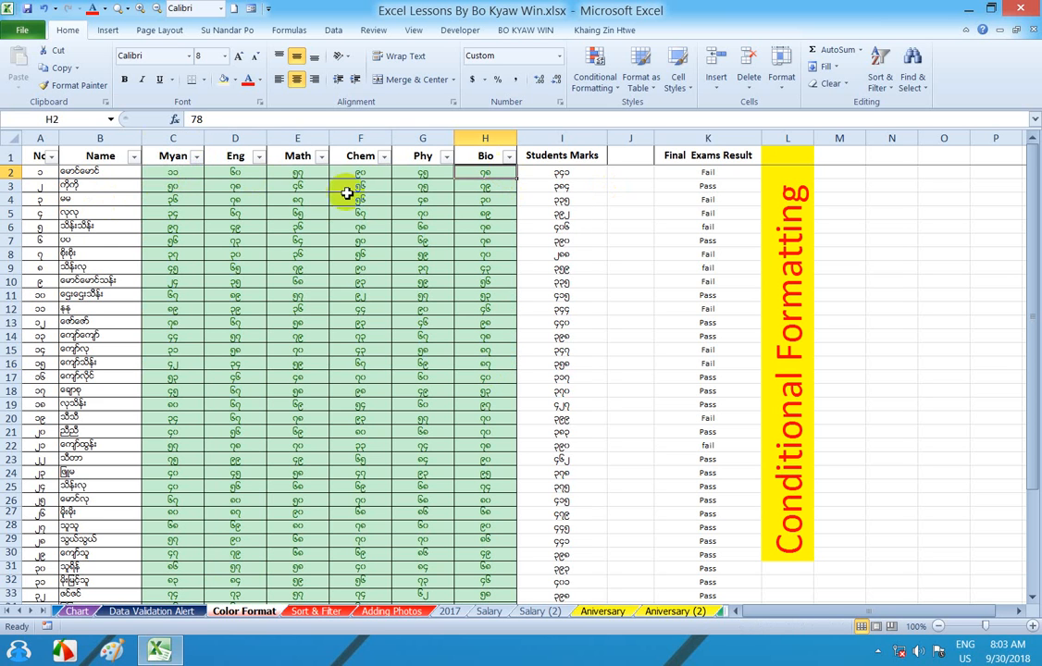
pyautogui.moveTo(173, 172); pyautogui.dragTo(483, 174)
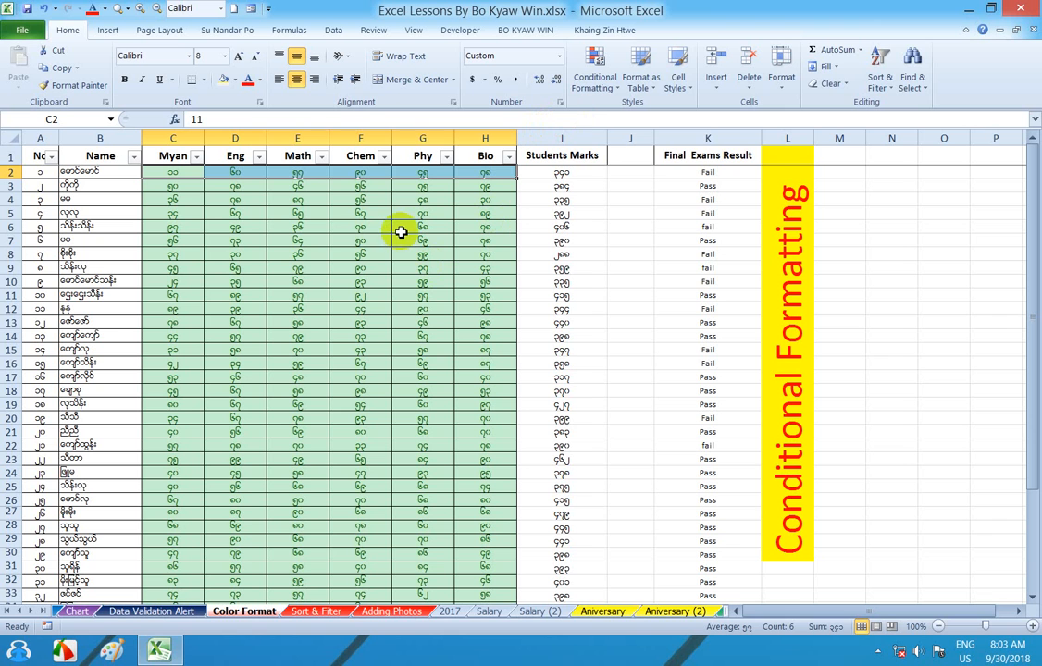
pyautogui.click(168, 188)
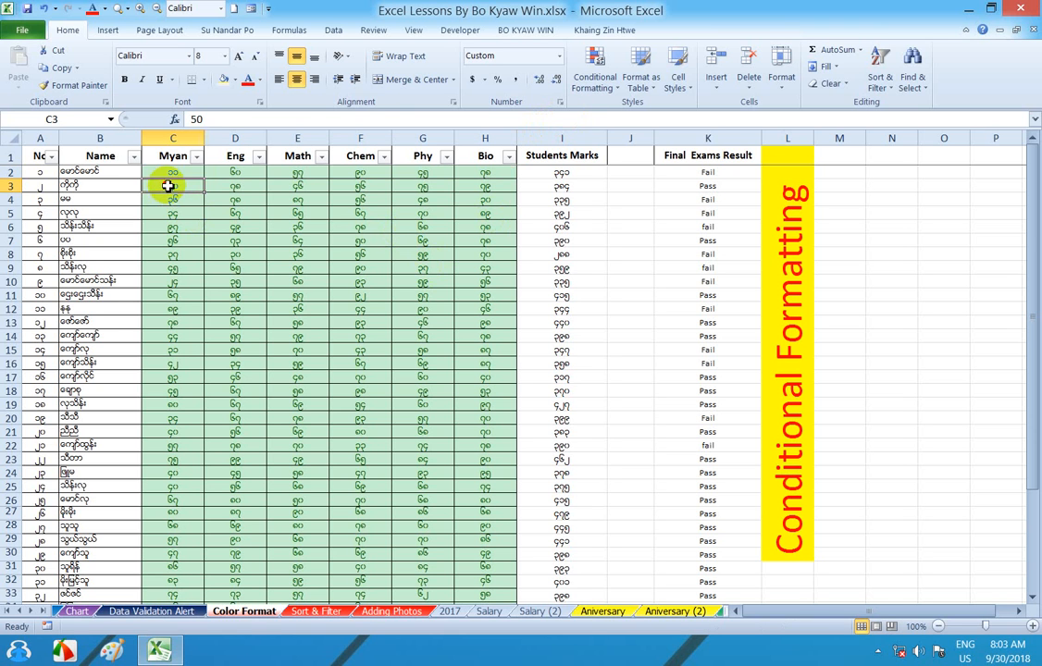
pyautogui.click(167, 172)
pyautogui.moveTo(162, 186); pyautogui.dragTo(436, 499)
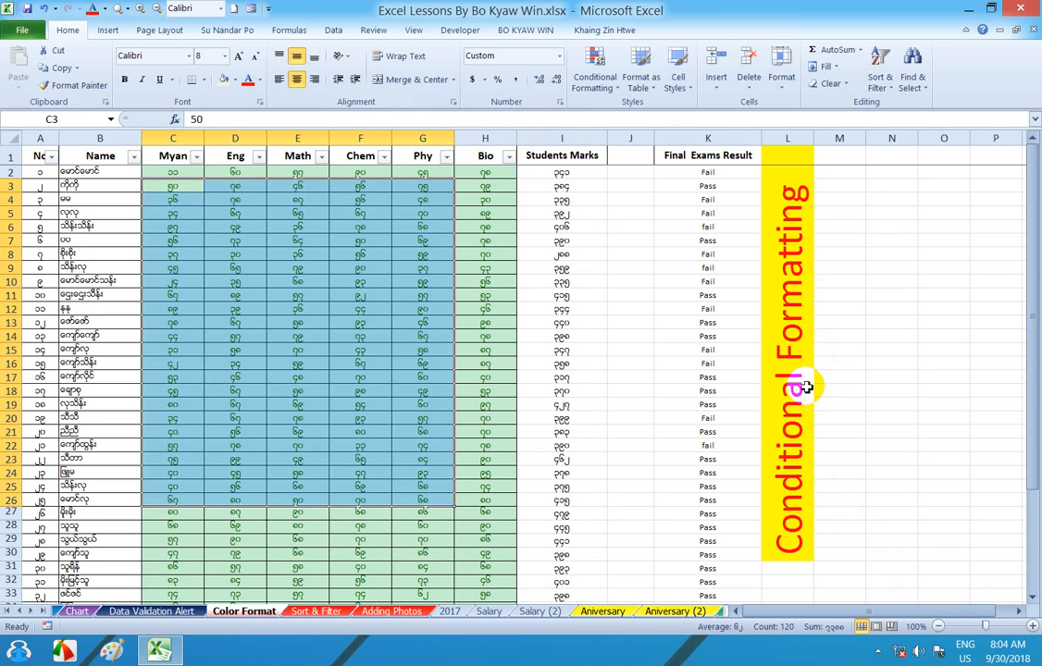
# Apply a Greater Than 90 highlight rule to the subject marks in C2:H39, using Light Red Fill with Dark Red Text.
pyautogui.click(162, 171)
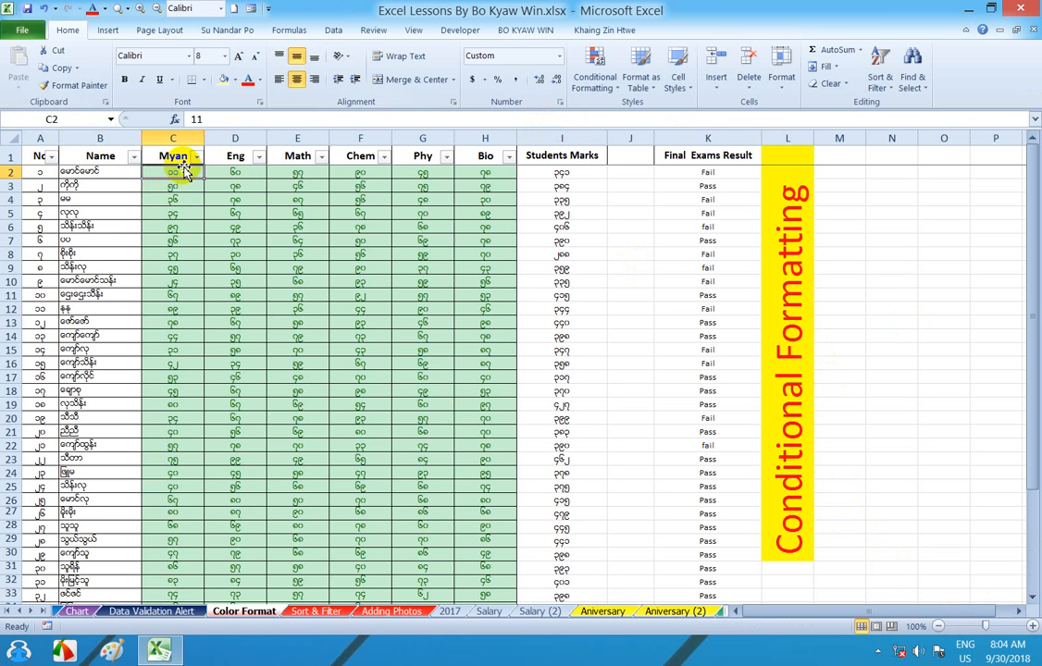
pyautogui.moveTo(185, 171); pyautogui.dragTo(487, 187)
pyautogui.hotkey('shift', 'Down')
pyautogui.hotkey('shift', 'Down')
pyautogui.hotkey('shift', 'Down')
pyautogui.hotkey('shift', 'Down')
pyautogui.hotkey('shift', 'Down')
pyautogui.hotkey('shift', 'Down')
pyautogui.hotkey('shift', 'Down')
pyautogui.hotkey('shift', 'Down')
pyautogui.hotkey('shift', 'Down')
pyautogui.hotkey('shift', 'Down')
pyautogui.hotkey('shift', 'Down')
pyautogui.hotkey('shift', 'Down')
pyautogui.hotkey('shift', 'Down')
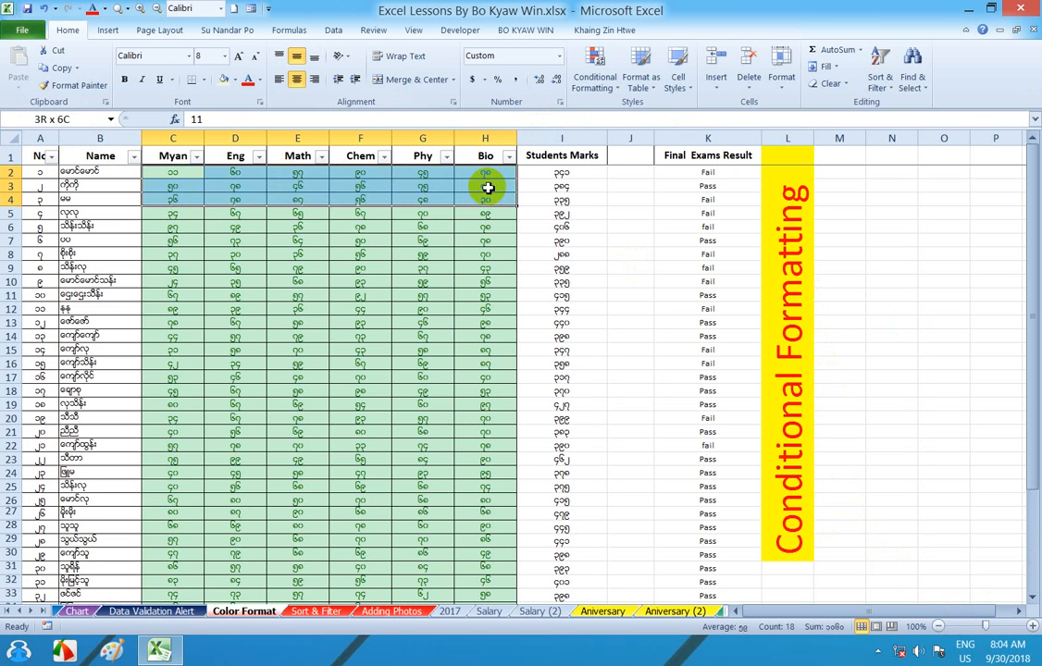
pyautogui.hotkey('shift', 'Down')
pyautogui.hotkey('shift', 'Down')
pyautogui.hotkey('shift', 'Down')
pyautogui.hotkey('shift', 'Down')
pyautogui.hotkey('shift', 'Down')
pyautogui.hotkey('shift', 'Down')
pyautogui.hotkey('shift', 'Down')
pyautogui.hotkey('shift', 'Down')
pyautogui.hotkey('shift', 'Down')
pyautogui.hotkey('shift', 'Down')
pyautogui.hotkey('shift', 'Down')
pyautogui.hotkey('shift', 'Down')
pyautogui.hotkey('shift', 'Down')
pyautogui.hotkey('shift', 'Down')
pyautogui.hotkey('shift', 'Down')
pyautogui.hotkey('shift', 'Down')
pyautogui.hotkey('shift', 'Down')
pyautogui.hotkey('shift', 'Down')
pyautogui.hotkey('shift', 'Down')
pyautogui.hotkey('shift', 'Down')
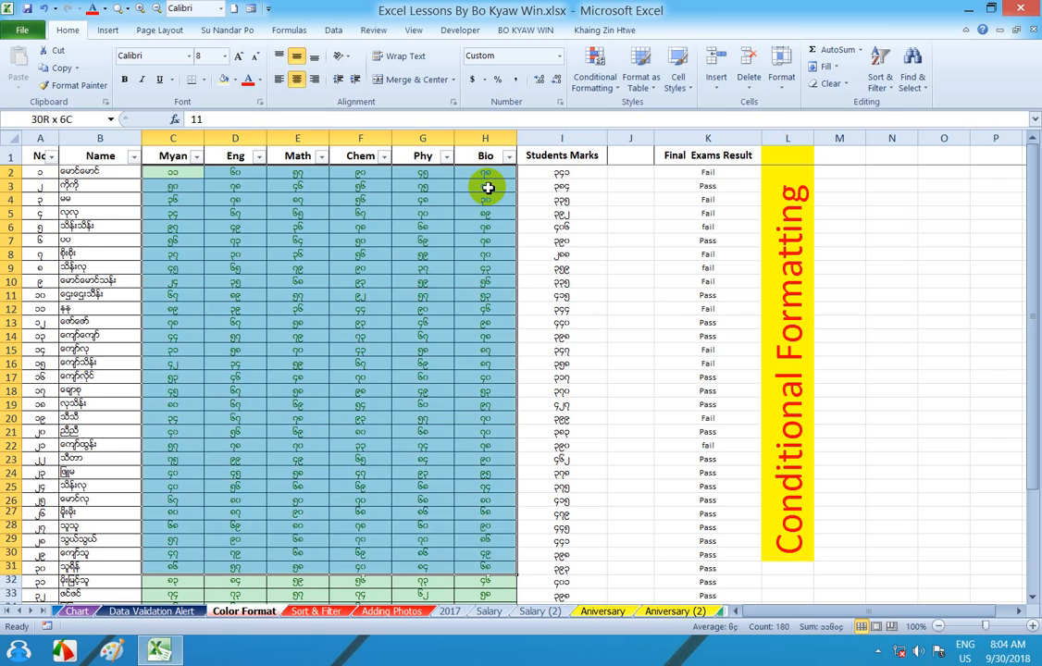
pyautogui.hotkey('shift', 'Up')
pyautogui.hotkey('shift', 'Up')
pyautogui.hotkey('shift', 'Up')
pyautogui.hotkey('shift', 'Up')
pyautogui.hotkey('shift', 'Up')
pyautogui.hotkey('shift', 'Up')
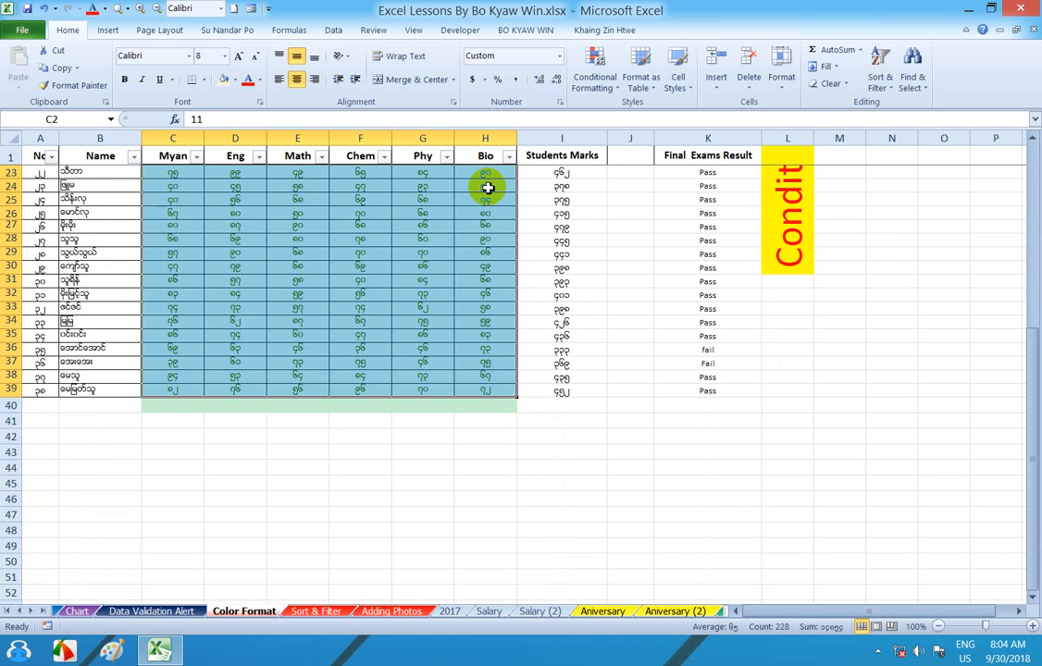
pyautogui.scroll(7, 361, 262)
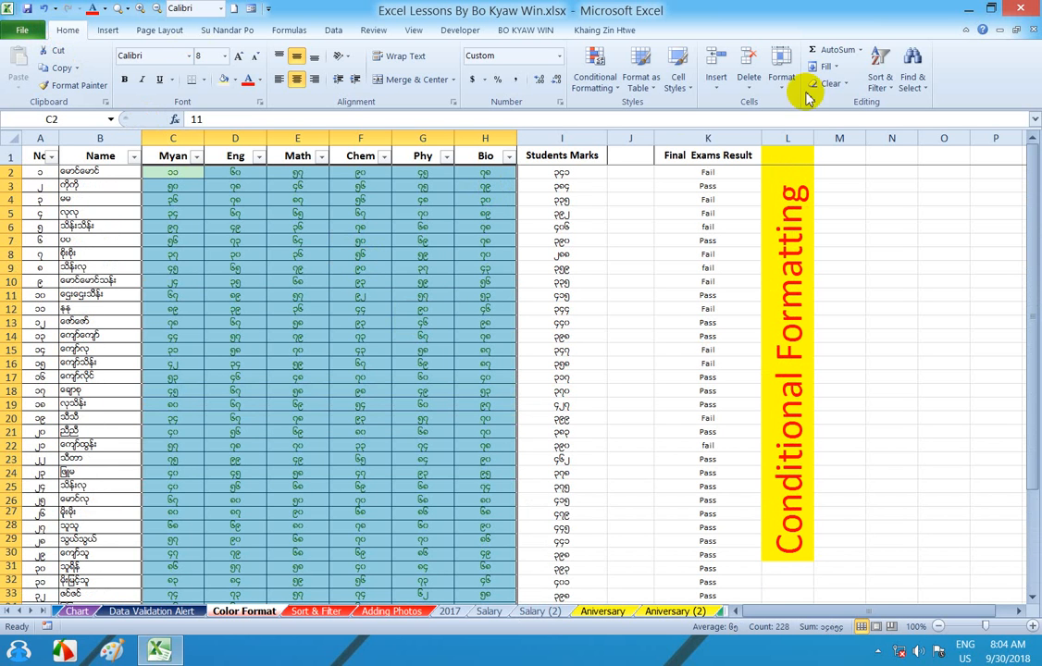
pyautogui.click(615, 87)
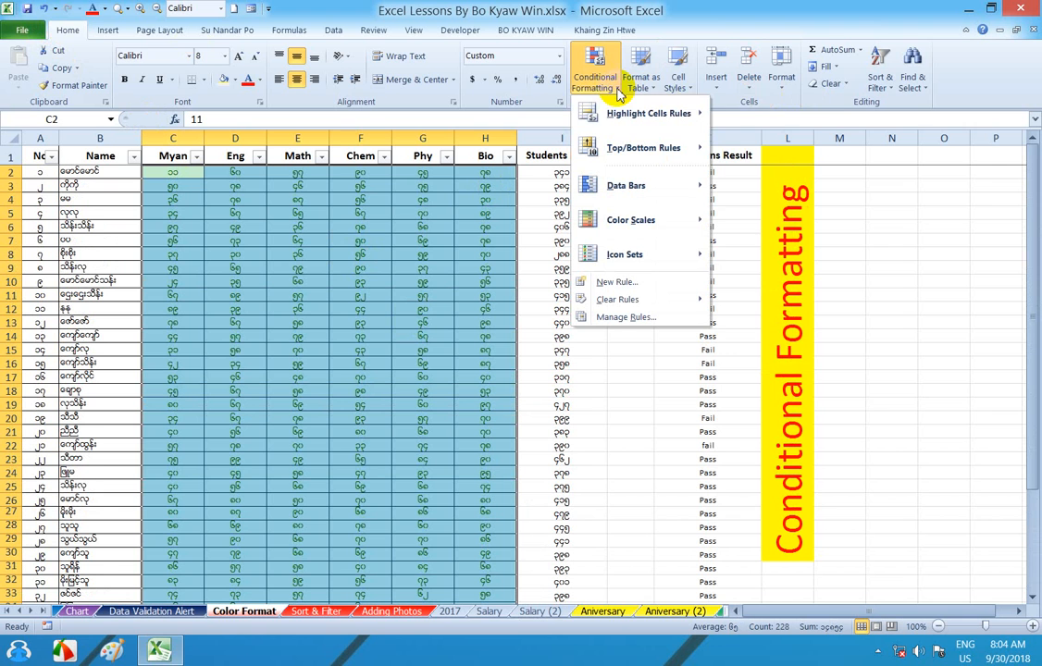
pyautogui.moveTo(616, 112)
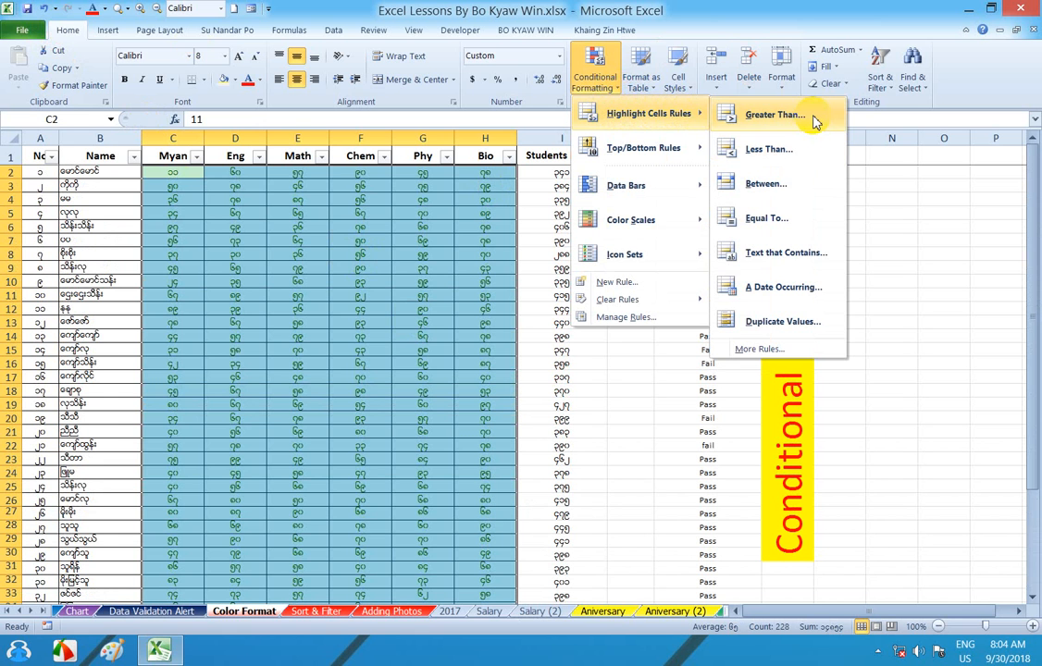
pyautogui.click(775, 115)
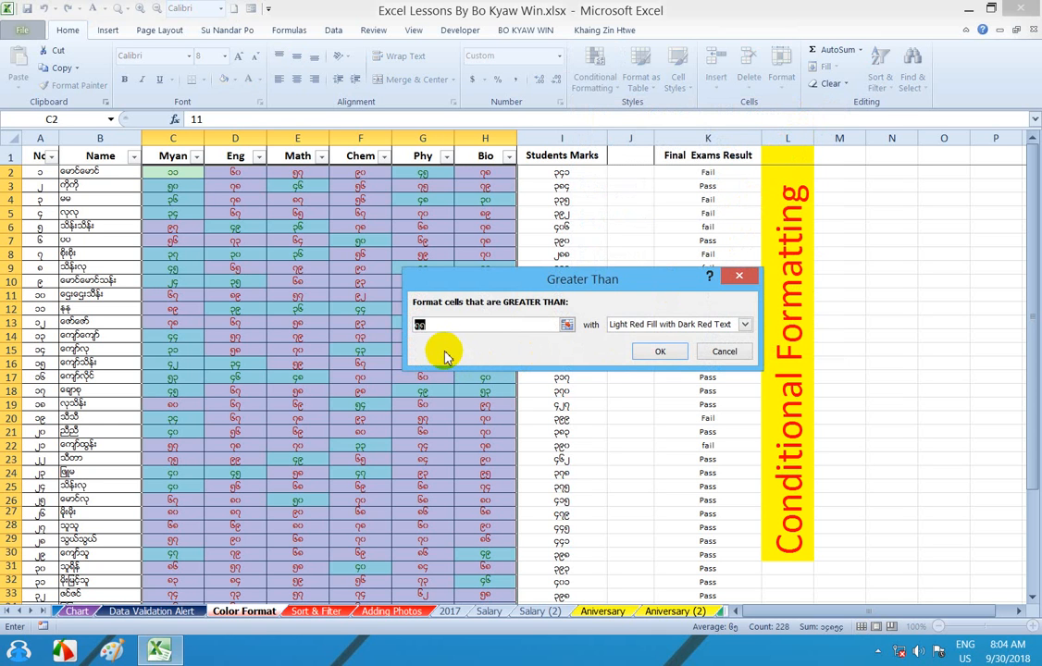
pyautogui.write('90')
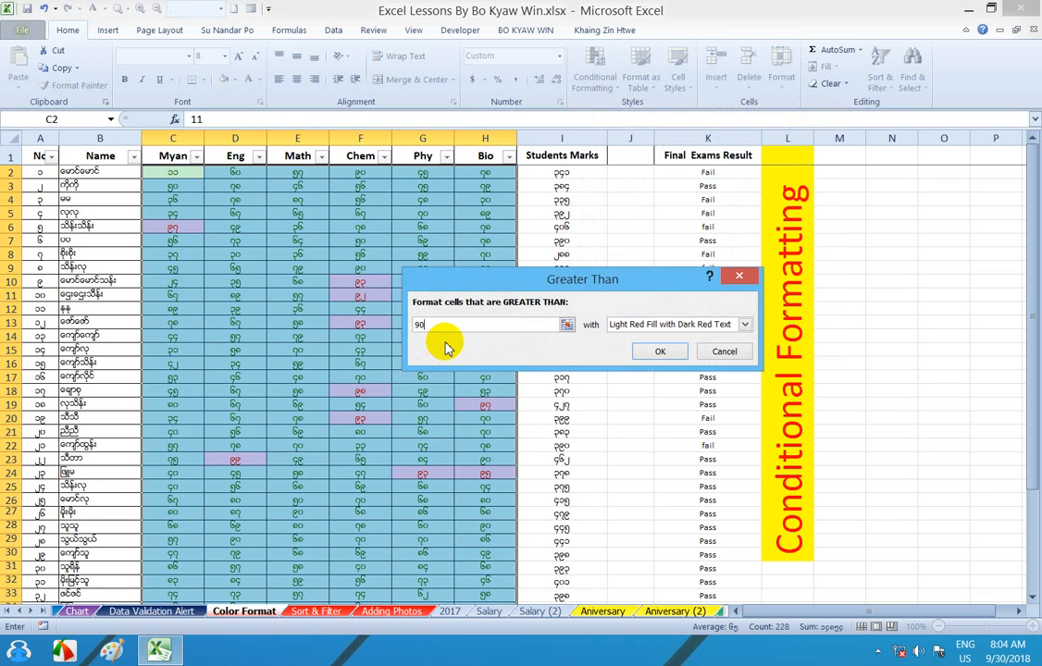
pyautogui.click(651, 351)
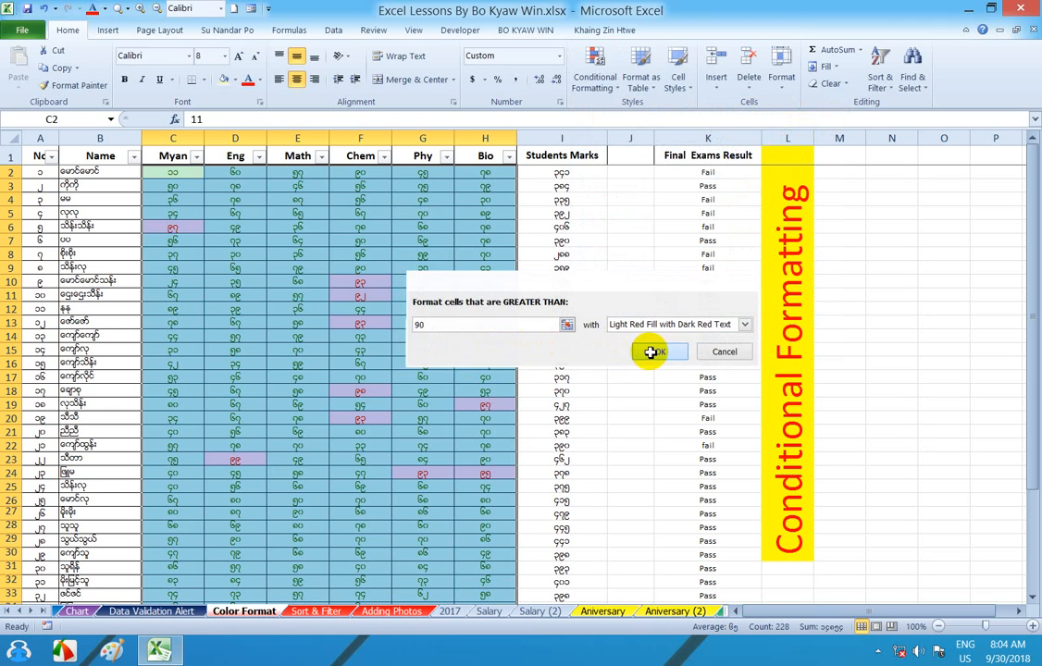
# Check the values of the highlighted marks across the subject columns against the greater-than-90 rule.
pyautogui.click(192, 227)
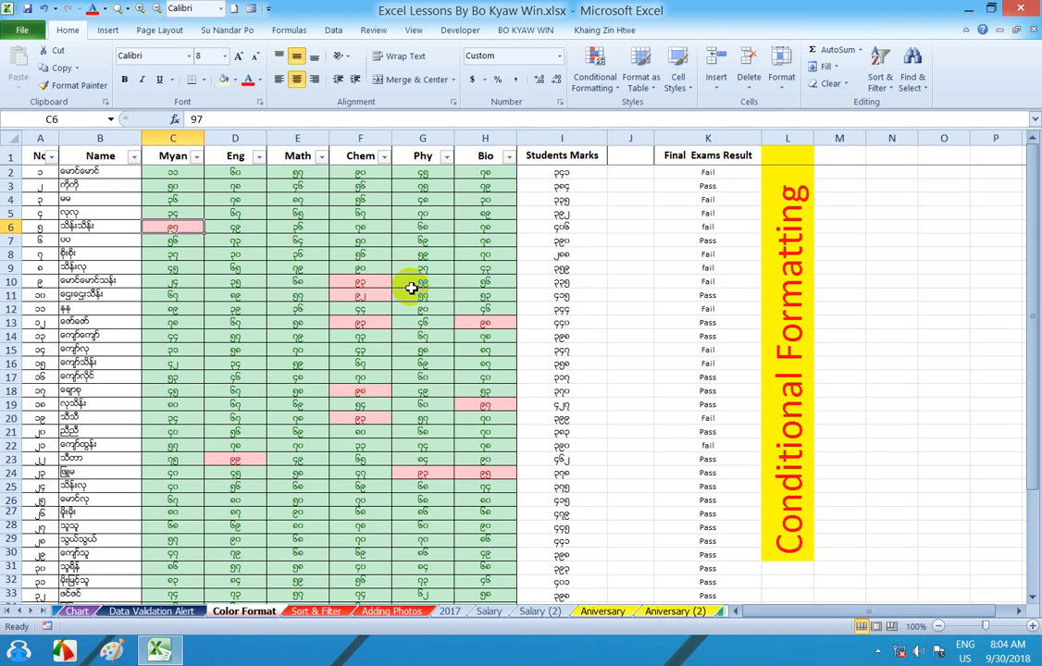
pyautogui.click(360, 280)
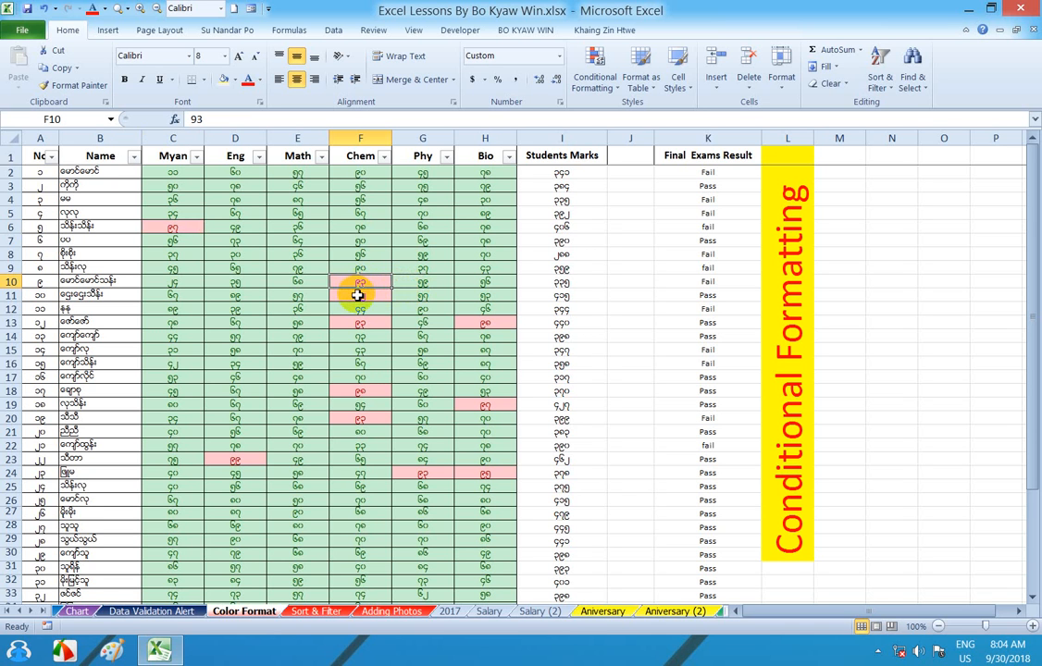
pyautogui.click(354, 293)
pyautogui.click(347, 321)
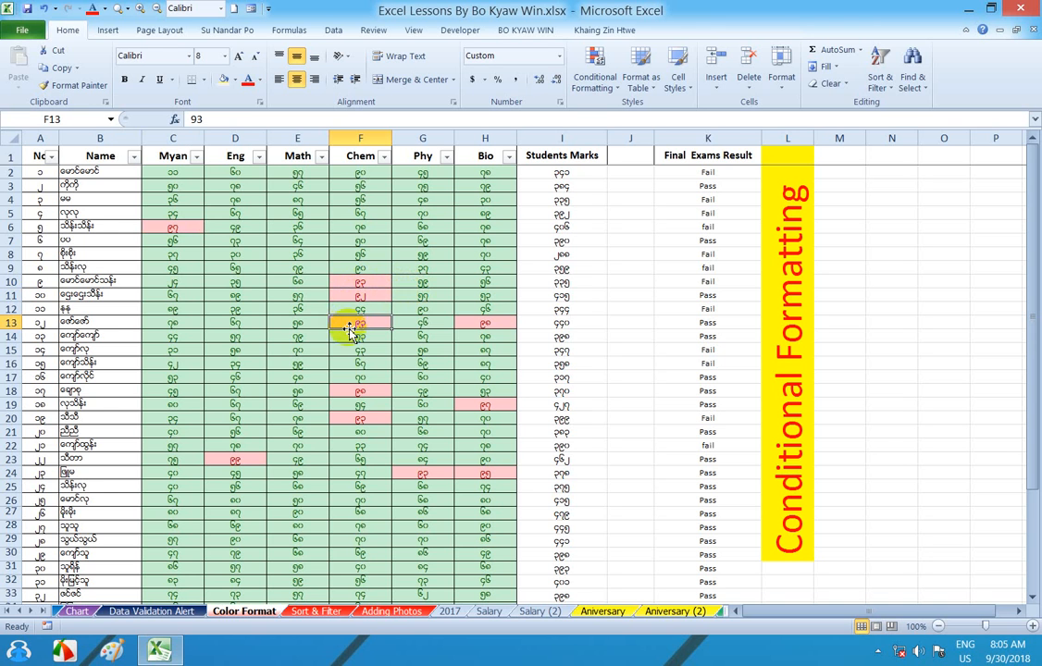
pyautogui.click(494, 327)
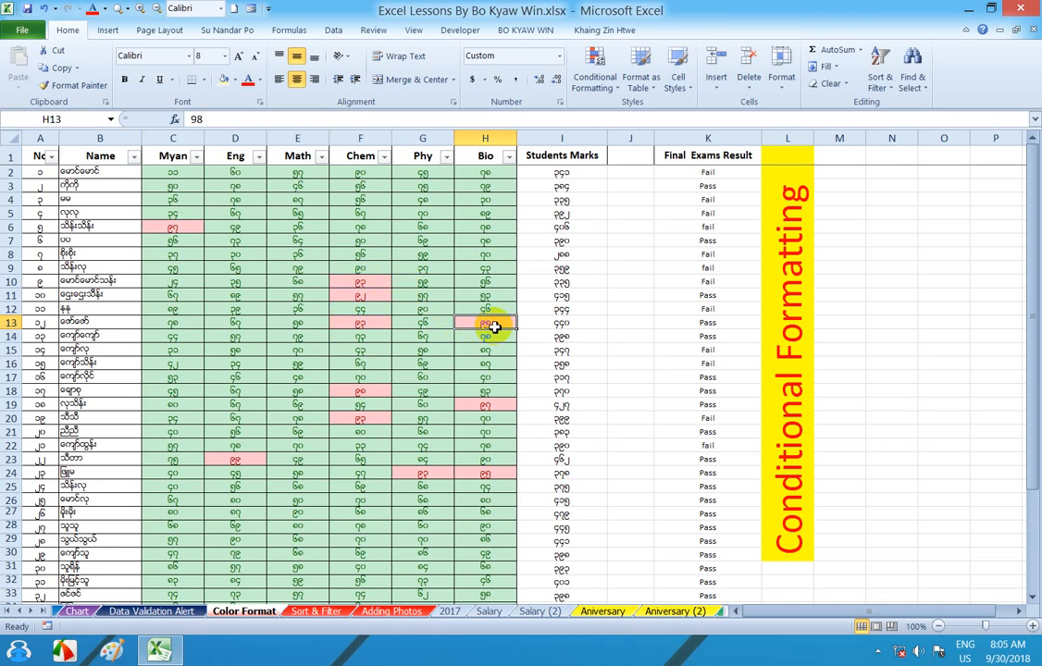
pyautogui.scroll(-2, 482, 339)
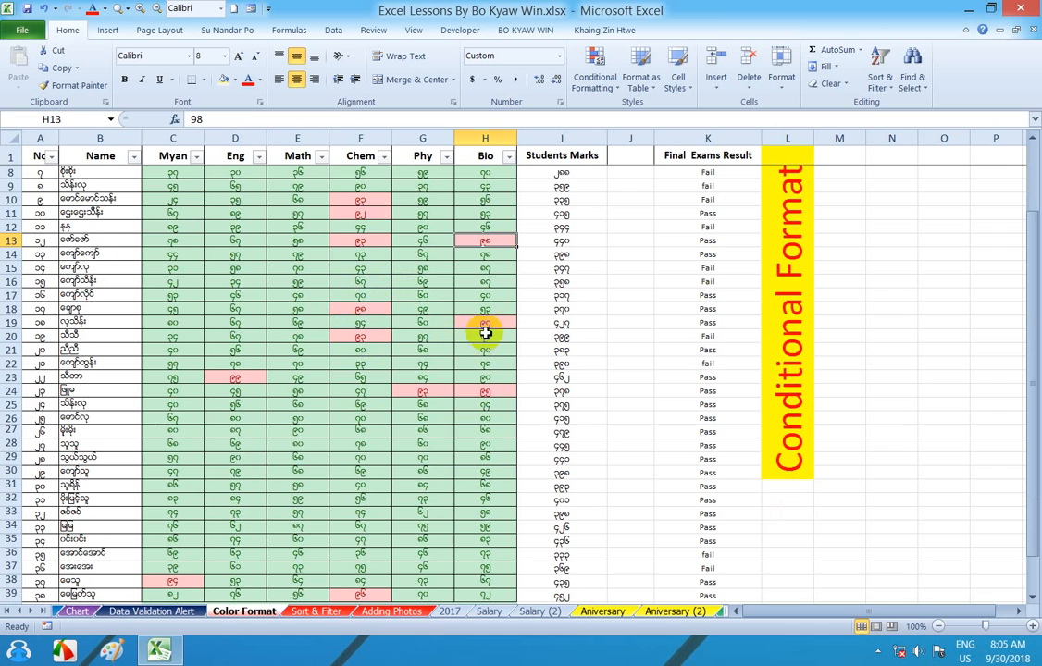
pyautogui.click(363, 308)
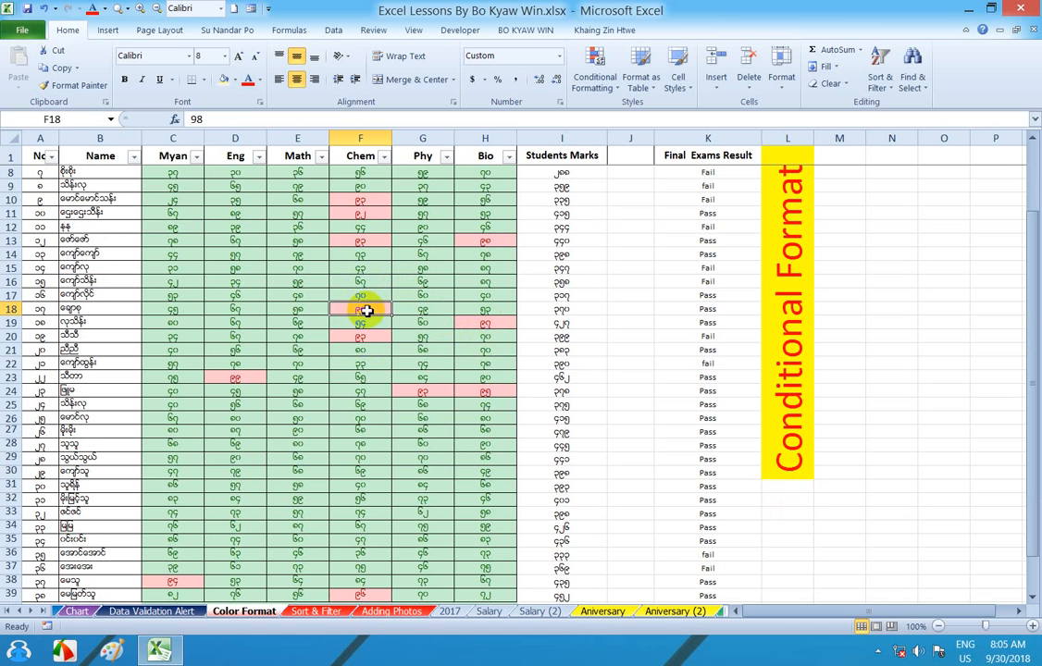
pyautogui.click(478, 323)
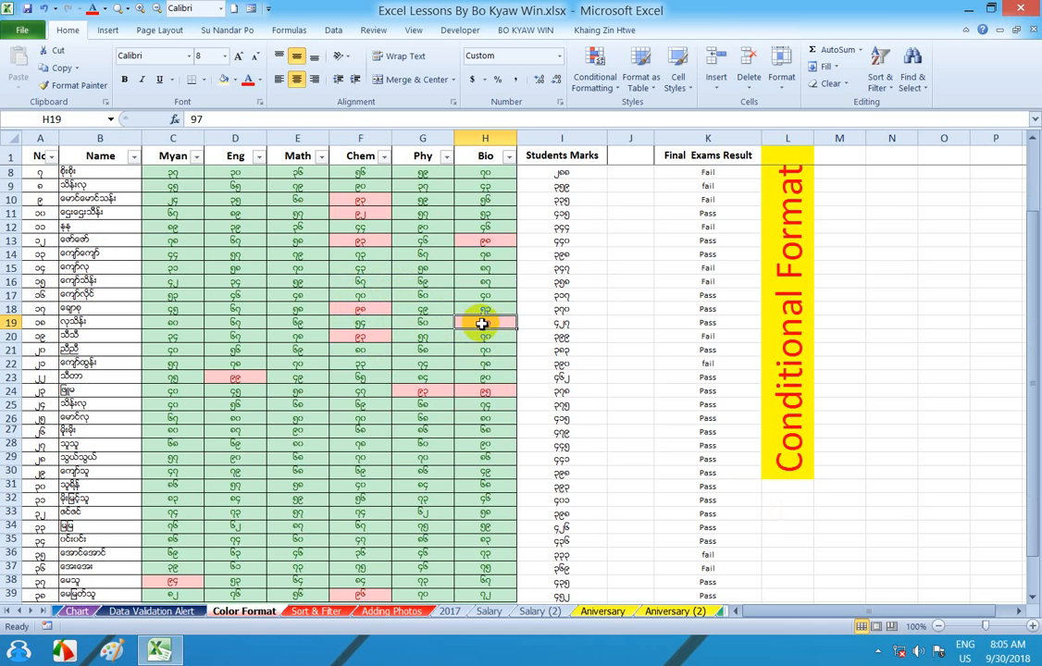
pyautogui.click(379, 338)
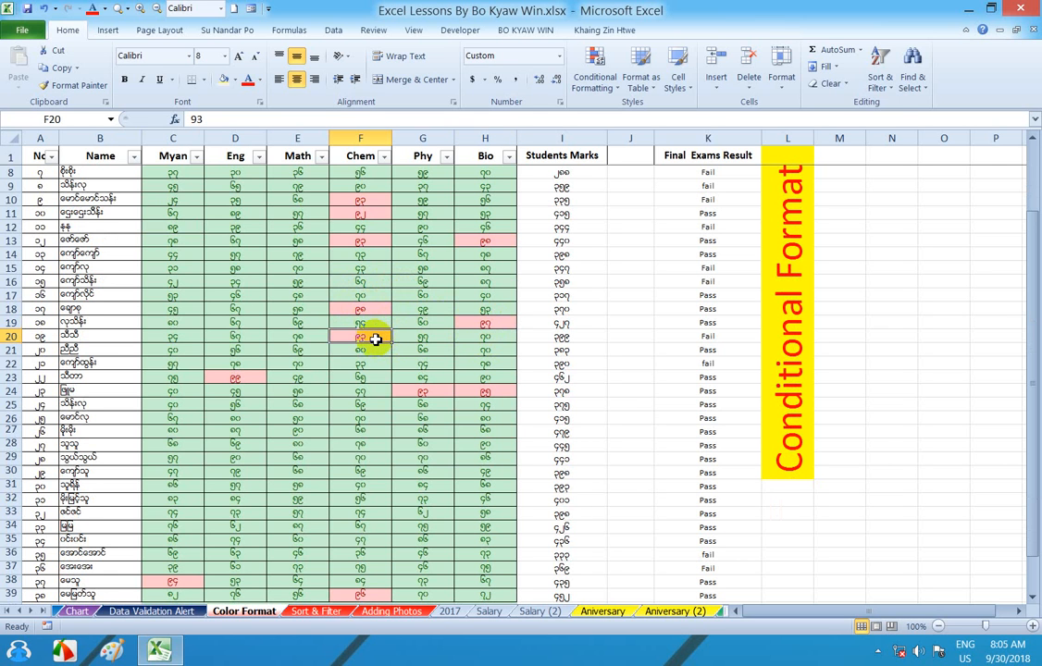
pyautogui.click(377, 323)
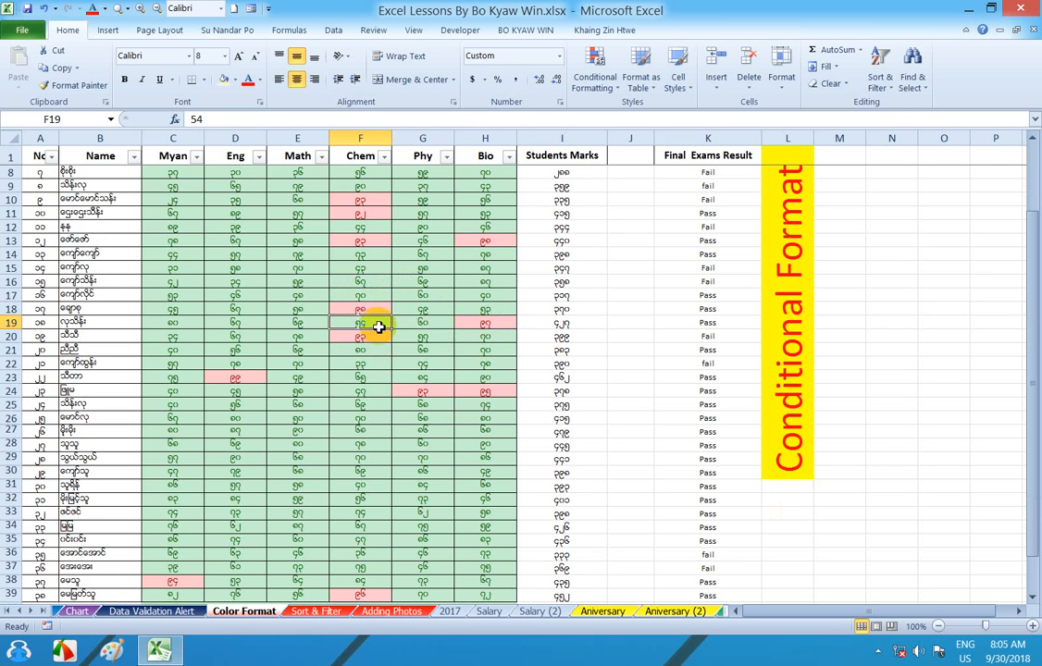
pyautogui.click(250, 386)
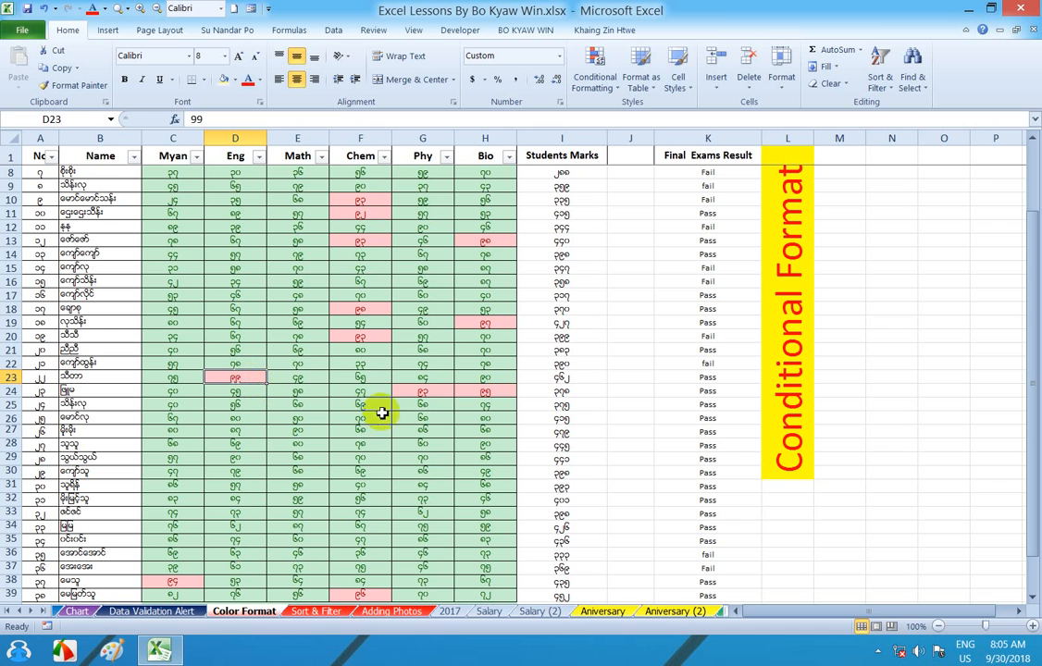
pyautogui.click(424, 390)
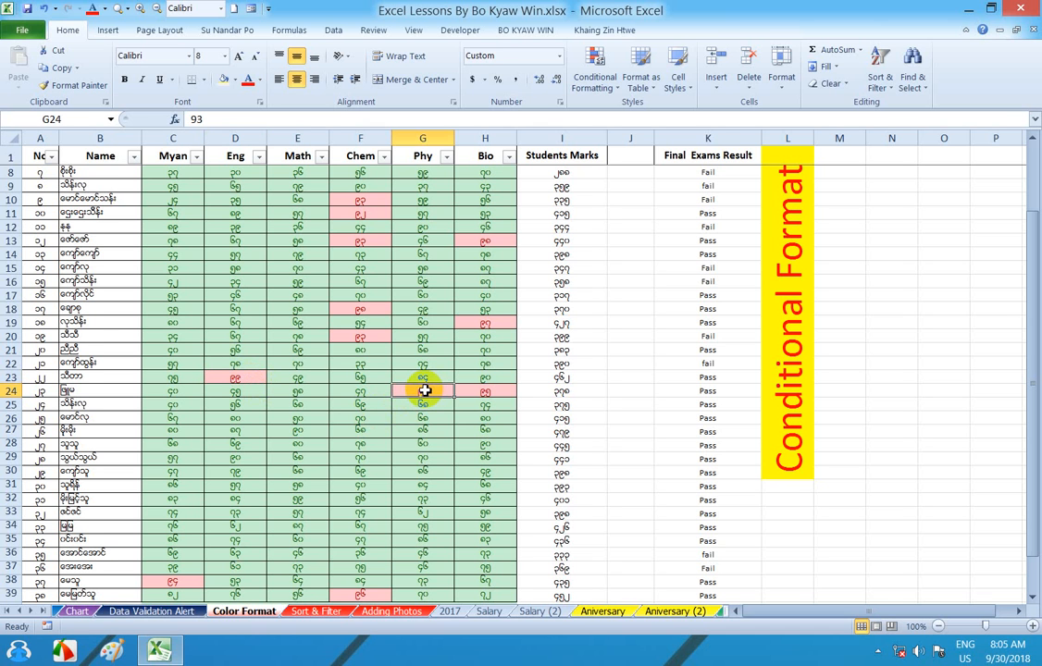
pyautogui.click(471, 391)
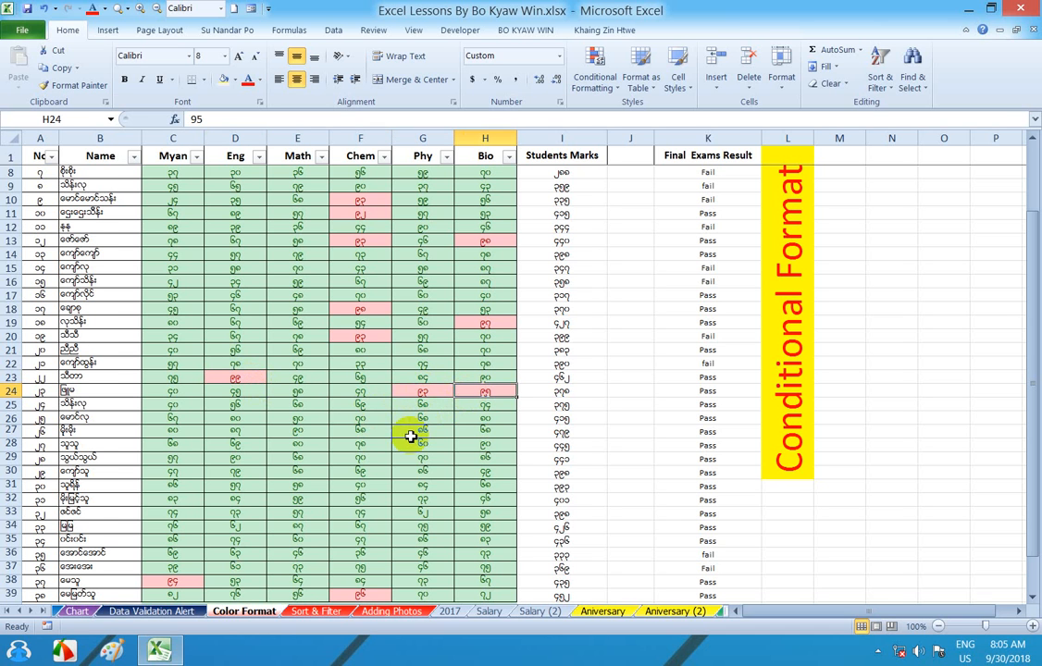
pyautogui.scroll(-2, 410, 437)
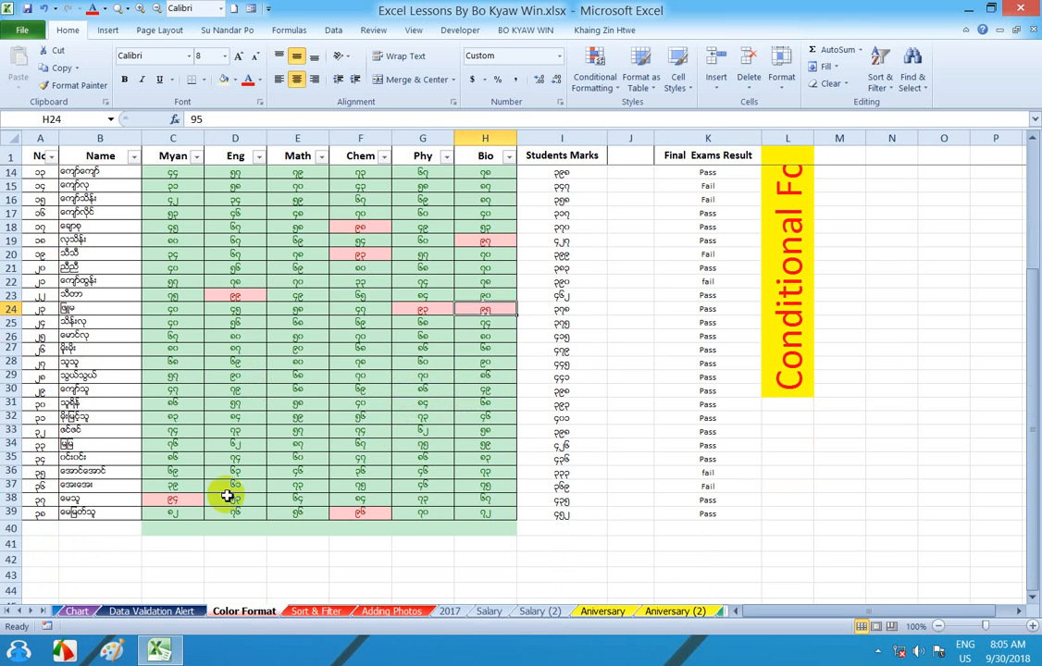
pyautogui.click(190, 499)
pyautogui.click(357, 516)
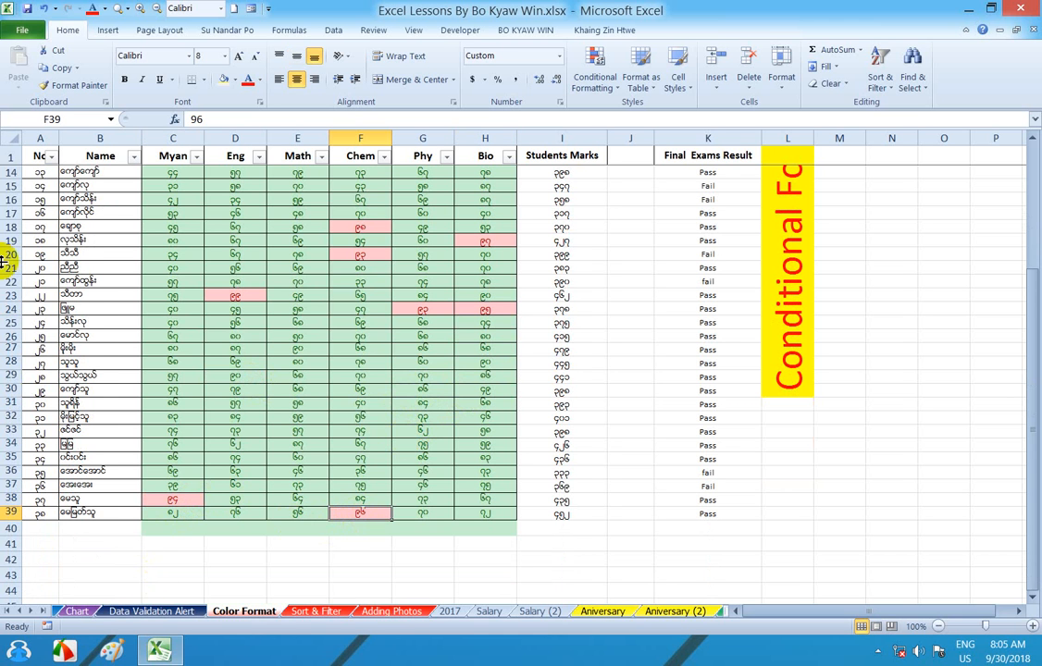
pyautogui.scroll(4, 344, 368)
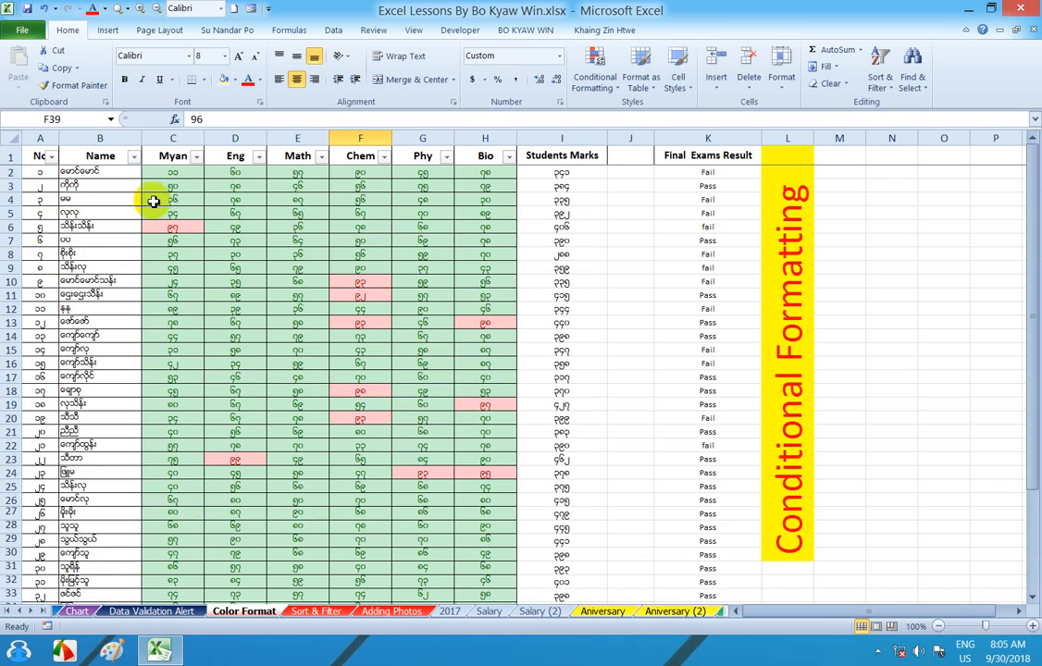
# Apply a Greater Than 20 highlight rule to the subject marks in C2:H39, using Light Red Fill with Dark Red Text.
pyautogui.click(187, 173)
pyautogui.moveTo(187, 173); pyautogui.dragTo(484, 562)
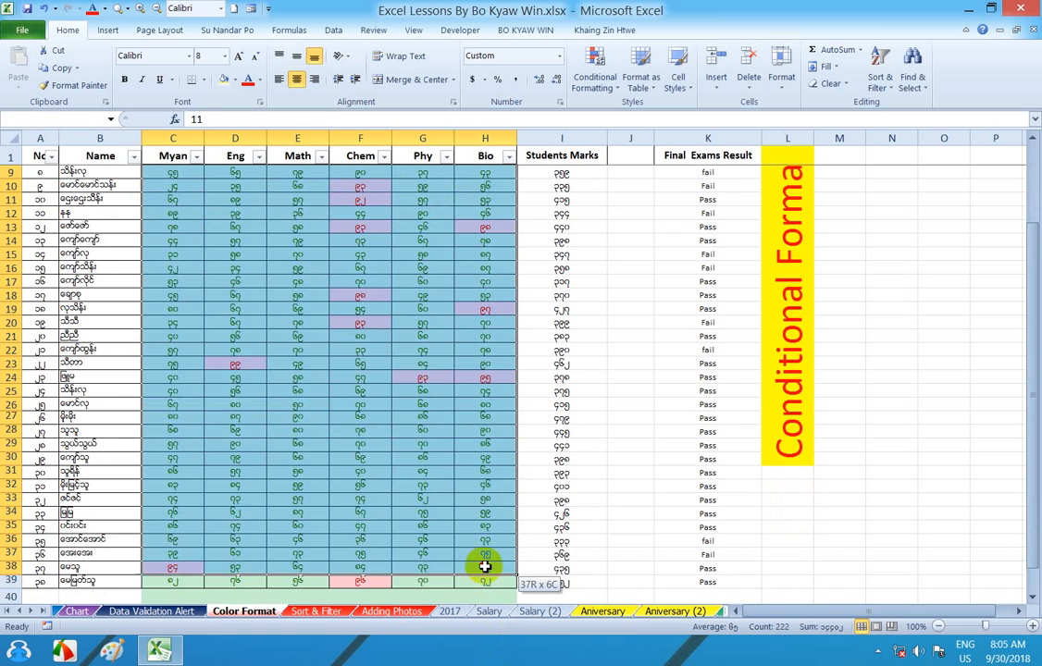
pyautogui.scroll(3, 474, 451)
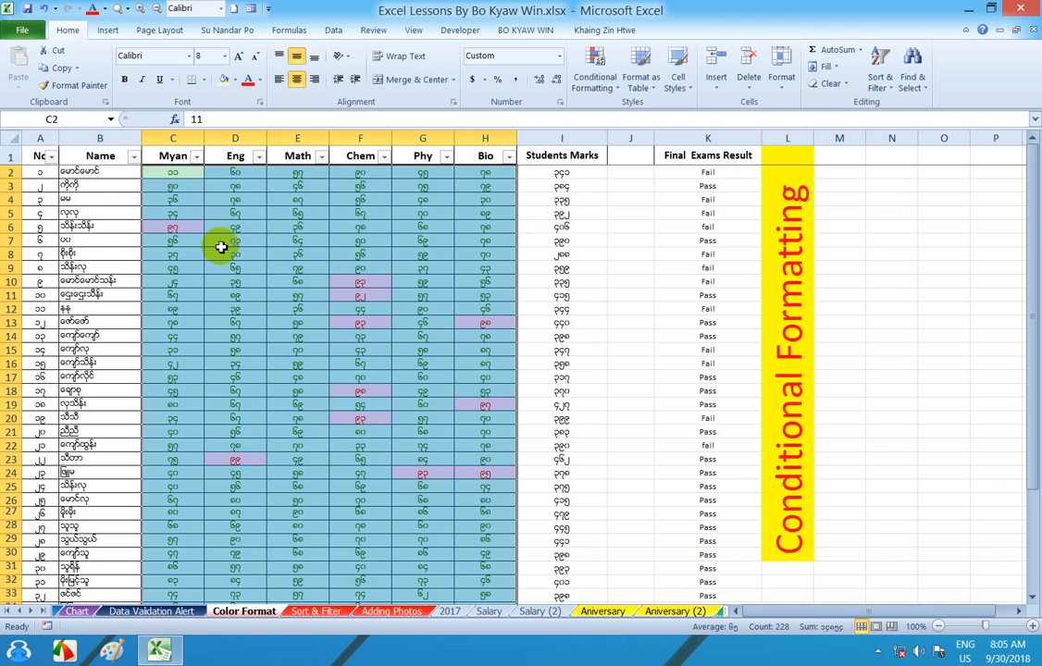
pyautogui.click(609, 90)
pyautogui.moveTo(634, 124)
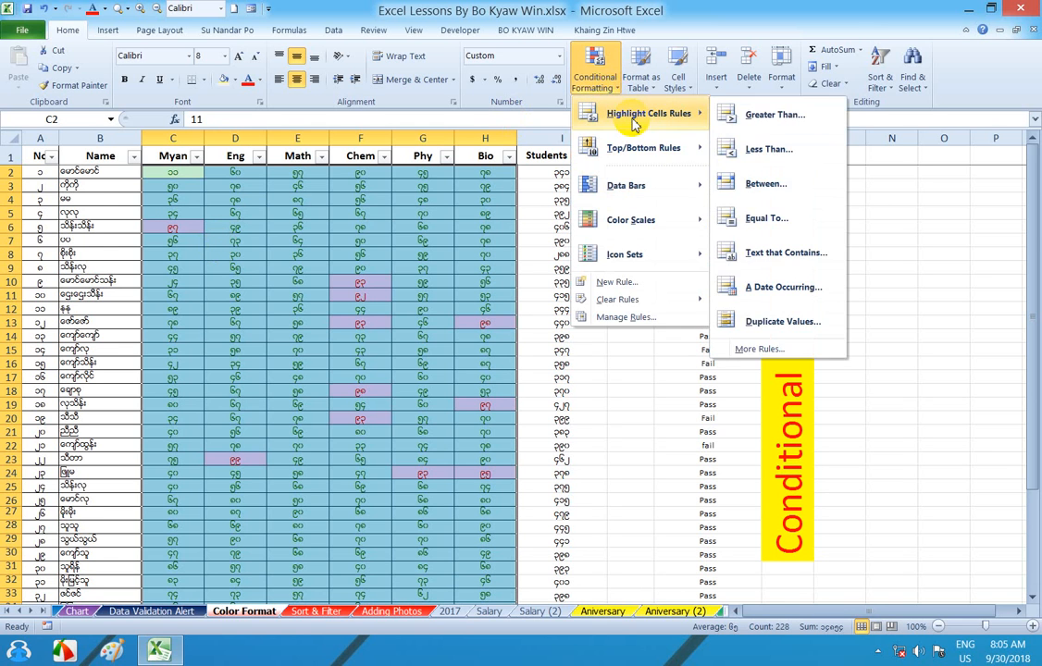
pyautogui.click(777, 115)
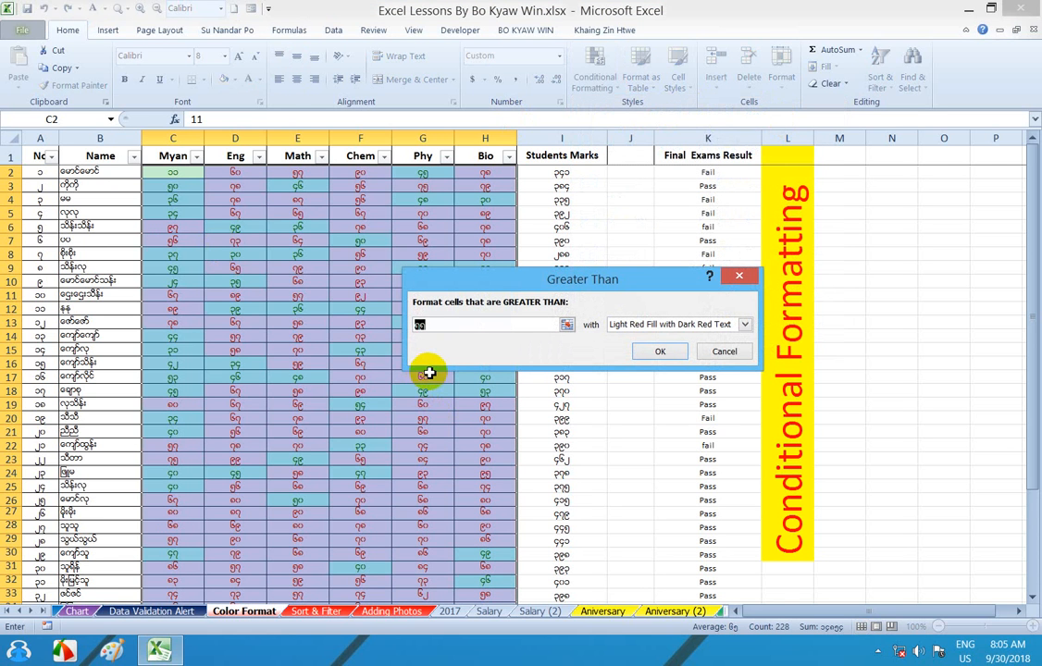
pyautogui.write('0')
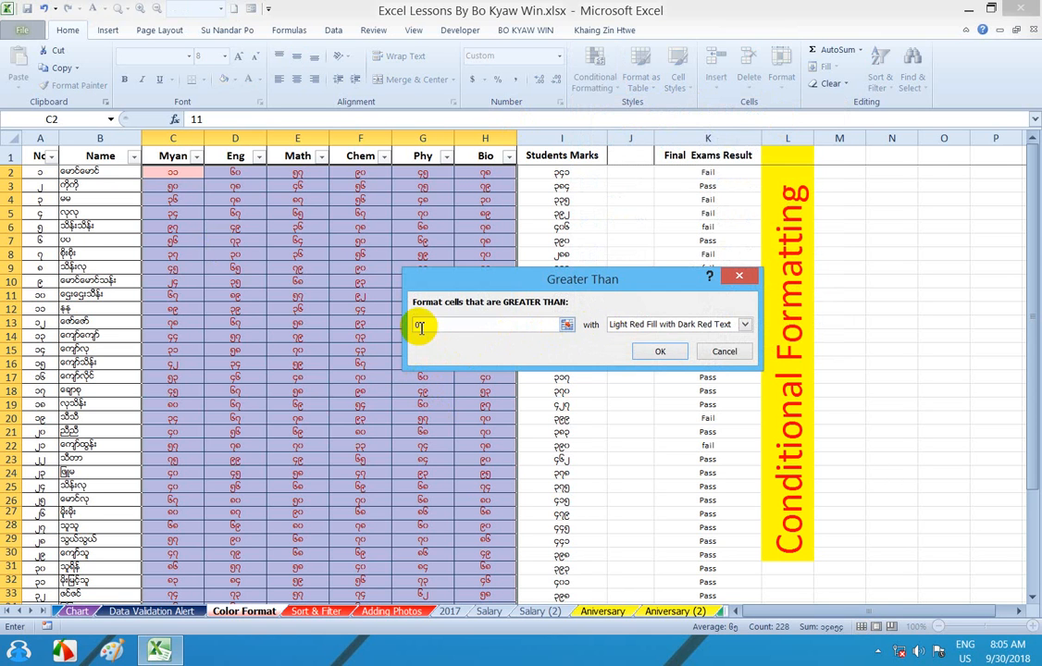
pyautogui.moveTo(419, 324); pyautogui.dragTo(404, 328)
pyautogui.press('BackSpace')
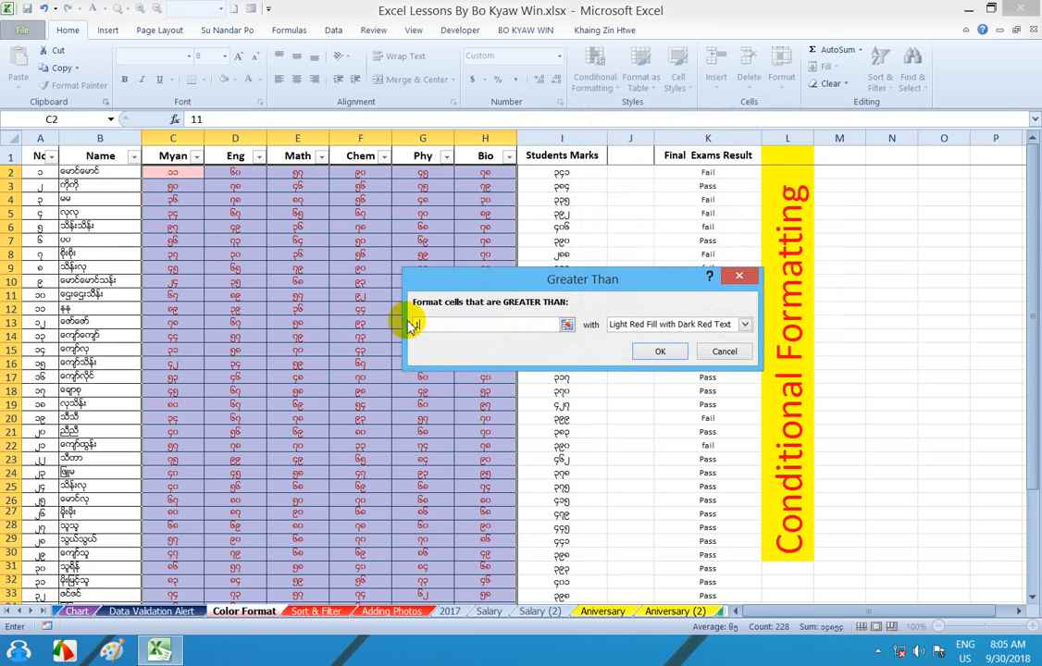
pyautogui.write('10')
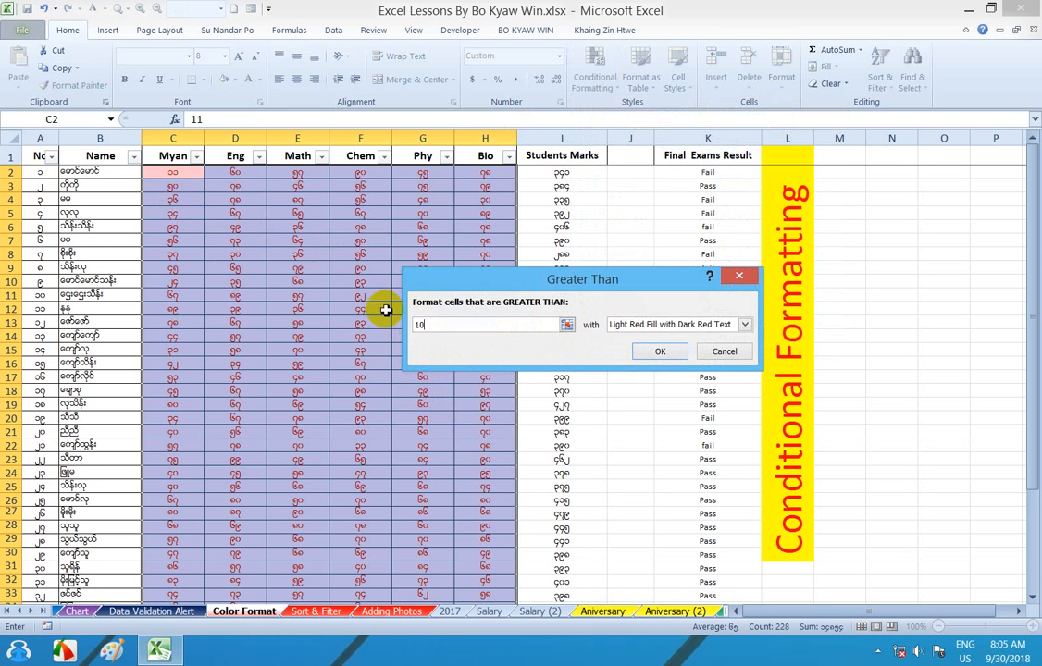
pyautogui.moveTo(427, 326); pyautogui.dragTo(393, 323)
pyautogui.press('BackSpace')
pyautogui.write('20')
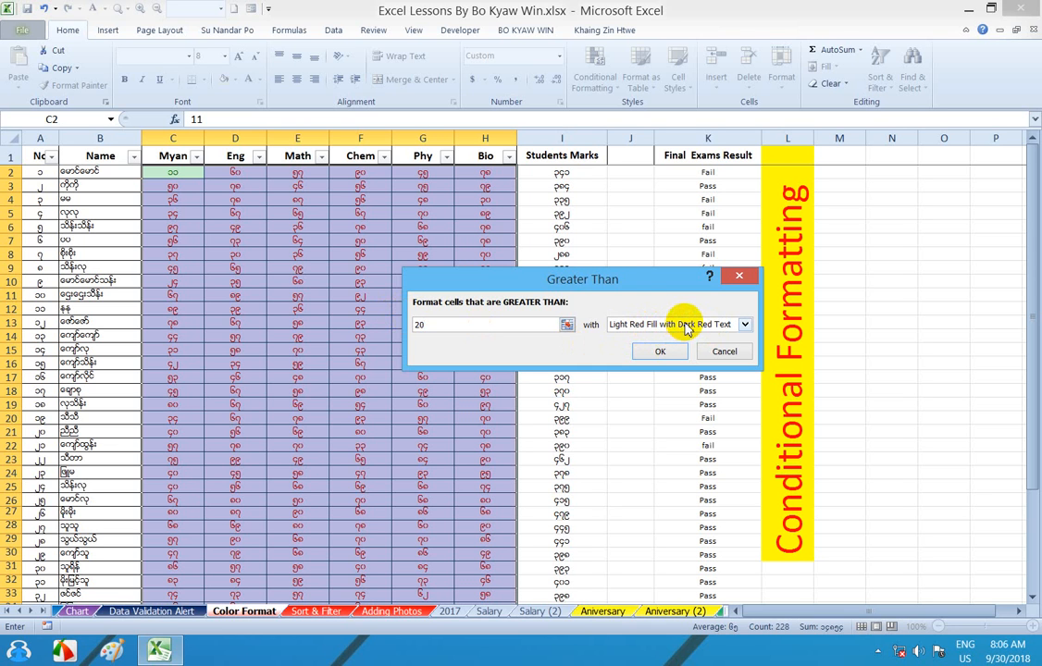
pyautogui.click(665, 352)
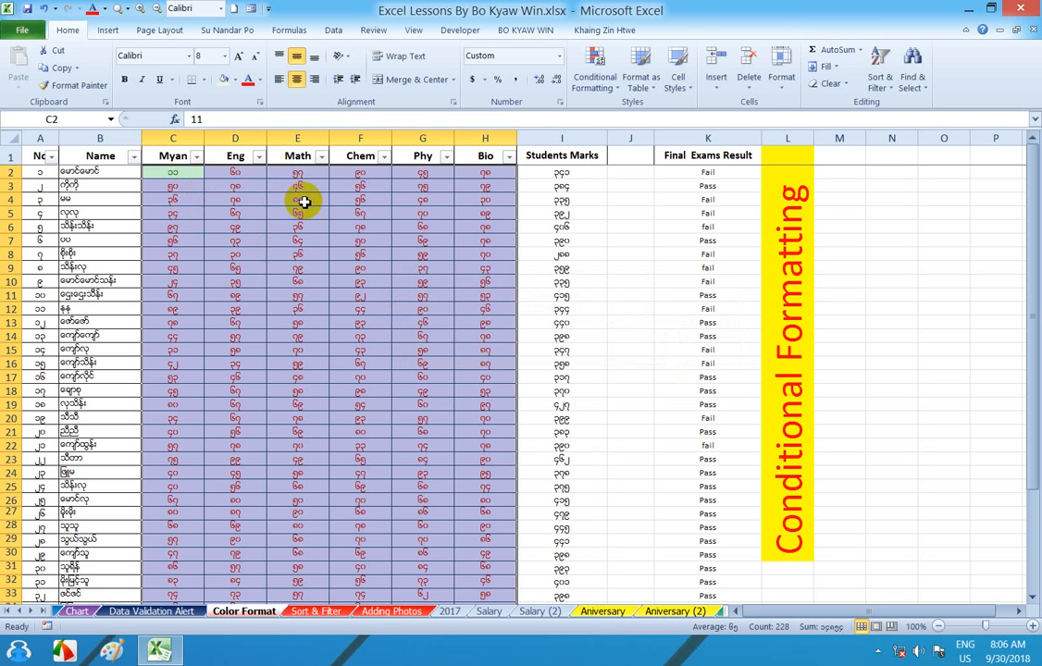
# Check the mark in C2 and the rest of the subject marks against the greater-than-20 rule, and review the available highlight rules.
pyautogui.click(193, 171)
pyautogui.scroll(-6, 226, 194)
pyautogui.scroll(6, 240, 232)
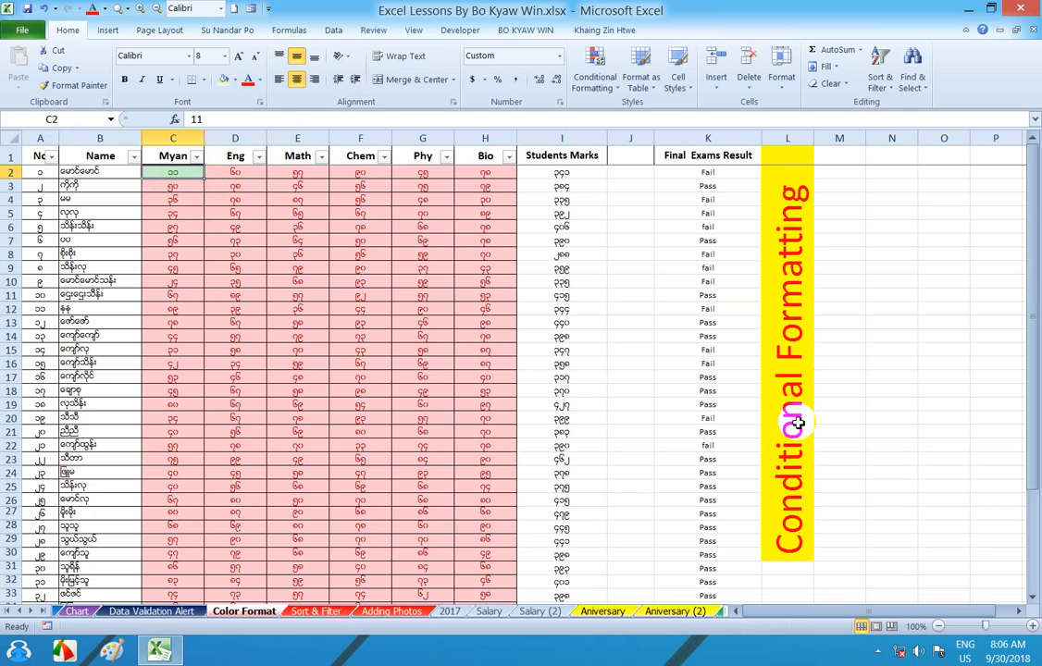
pyautogui.click(613, 93)
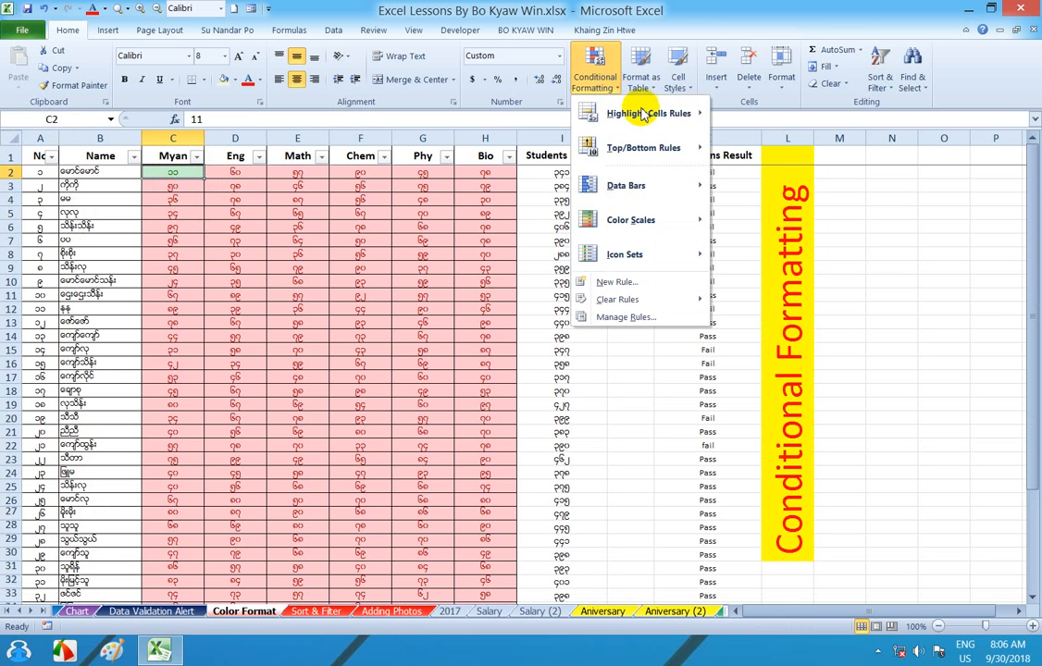
pyautogui.moveTo(652, 114)
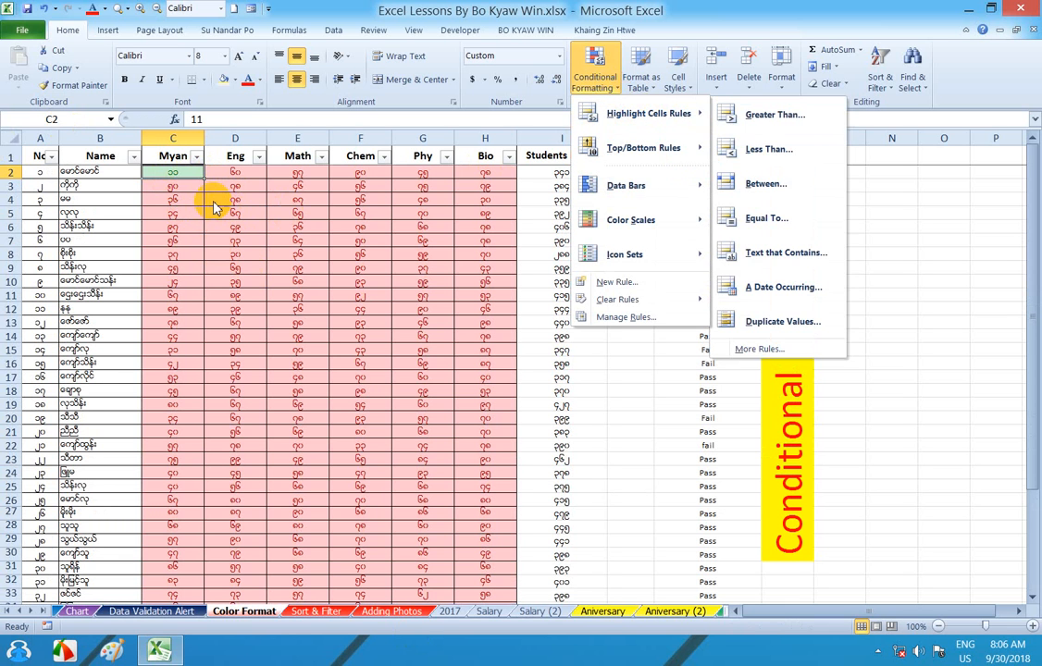
pyautogui.click(176, 172)
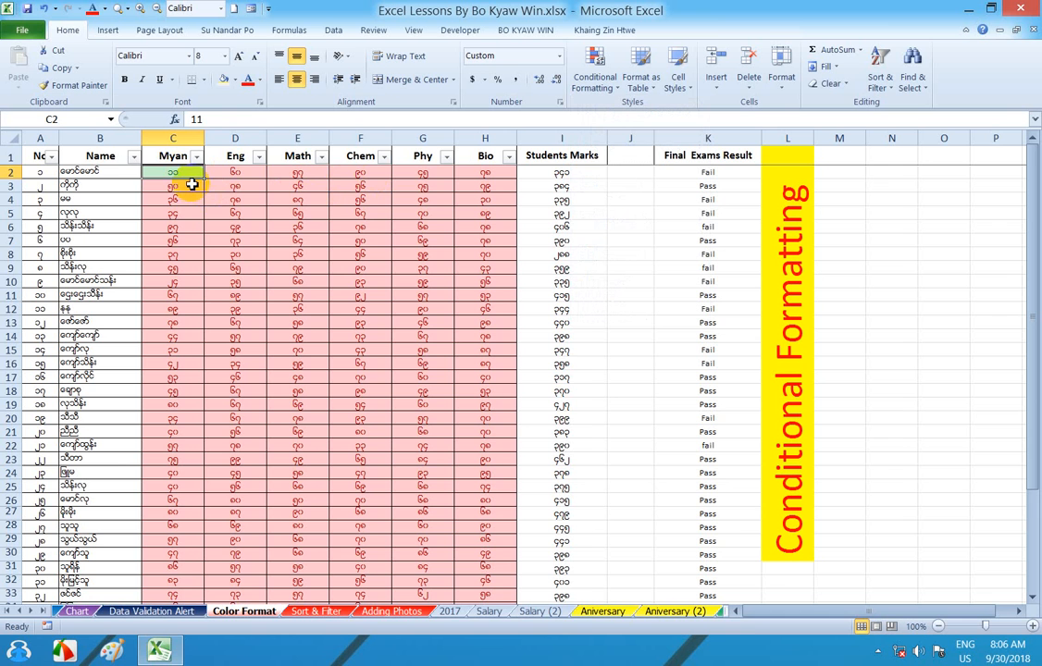
# Examine how the header row behaves while moving between the marks table and the empty rows below it.
pyautogui.moveTo(179, 175); pyautogui.dragTo(491, 318)
pyautogui.scroll(-15, 490, 318)
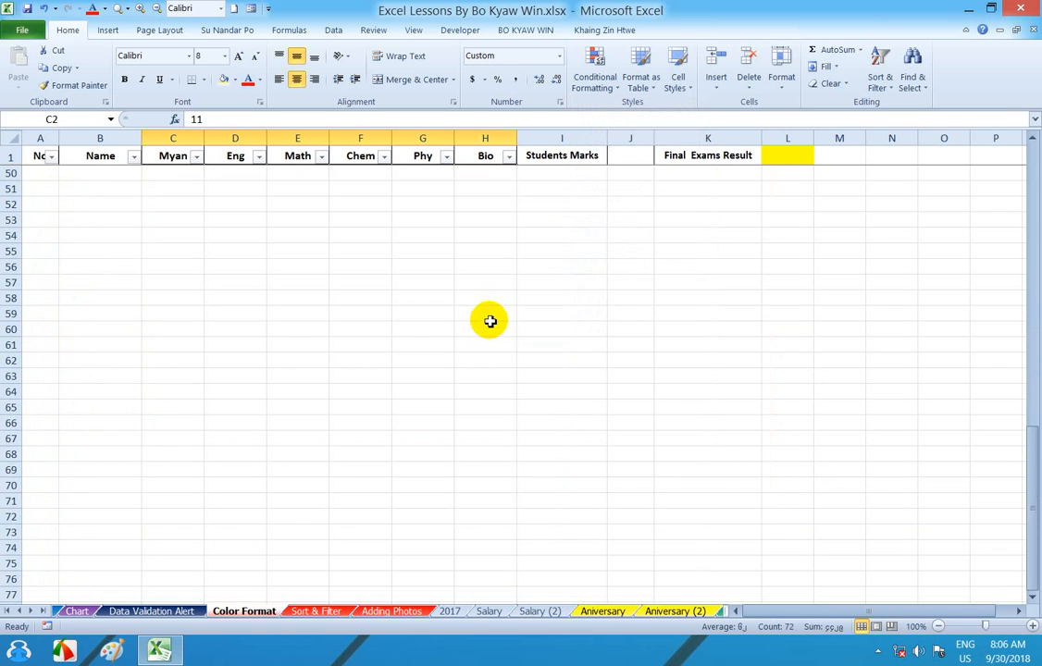
pyautogui.scroll(7, 488, 318)
pyautogui.scroll(-6, 491, 324)
pyautogui.scroll(8, 490, 325)
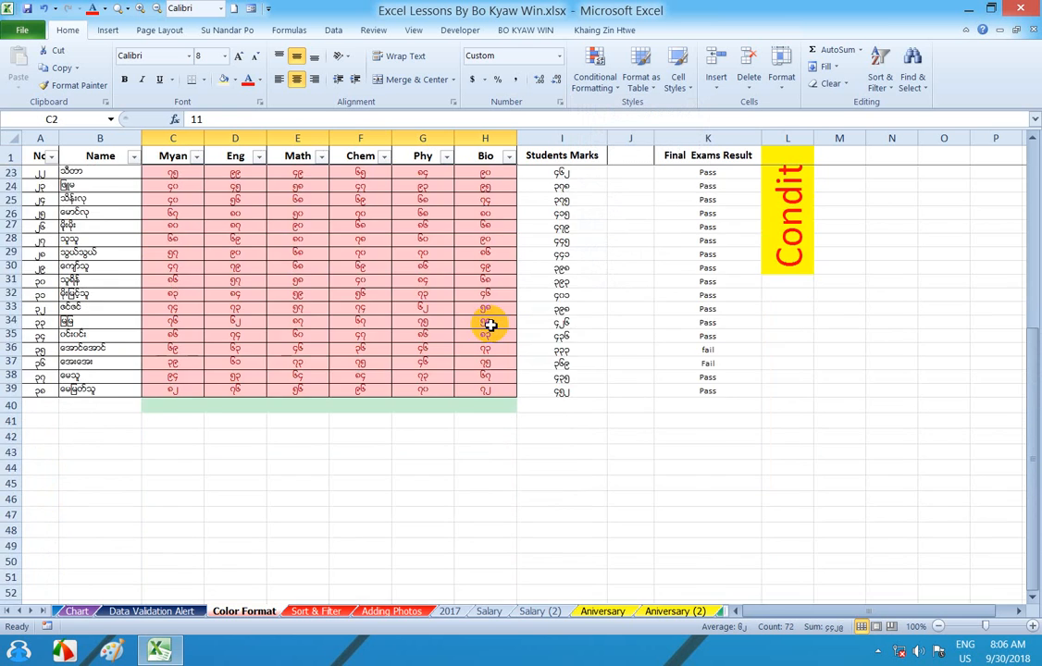
pyautogui.scroll(-5, 491, 324)
pyautogui.scroll(-3, 490, 325)
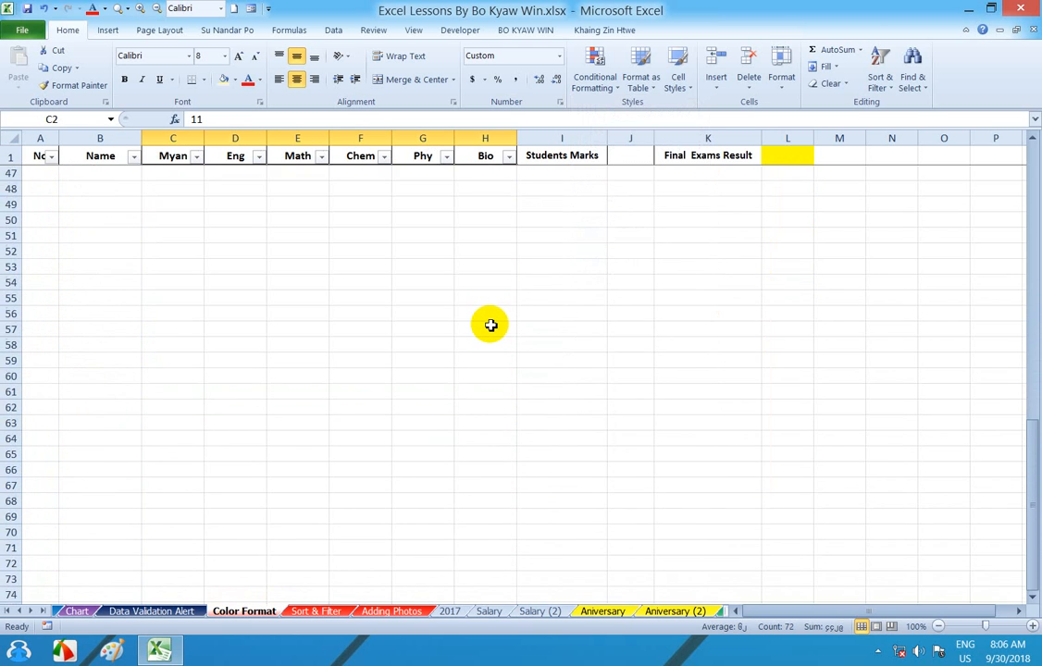
pyautogui.scroll(3, 491, 325)
pyautogui.scroll(-6, 490, 327)
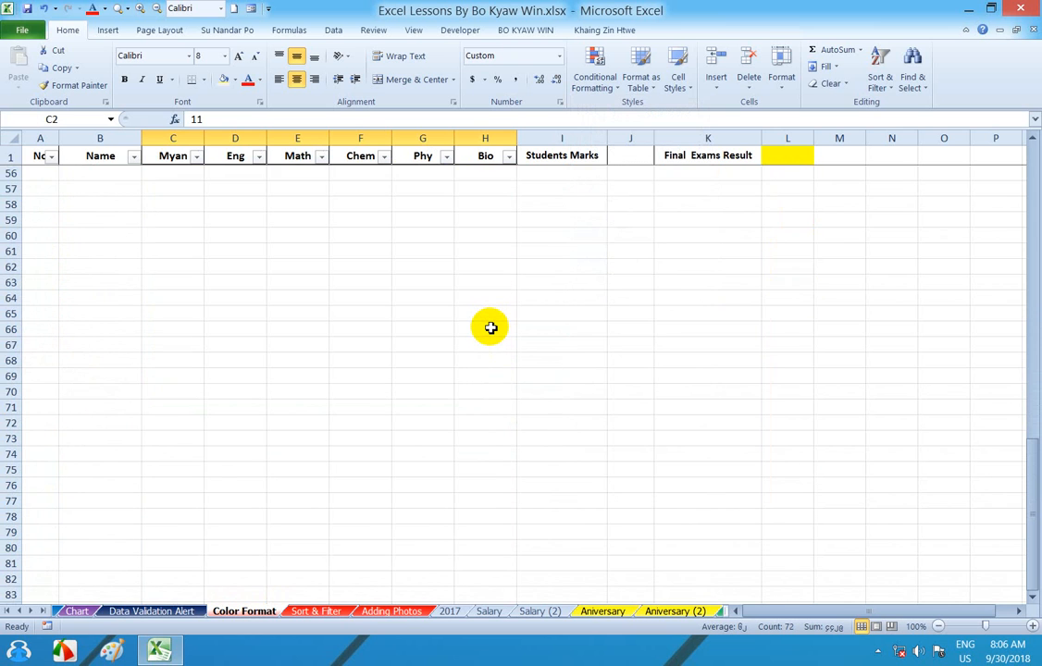
pyautogui.scroll(2, 490, 327)
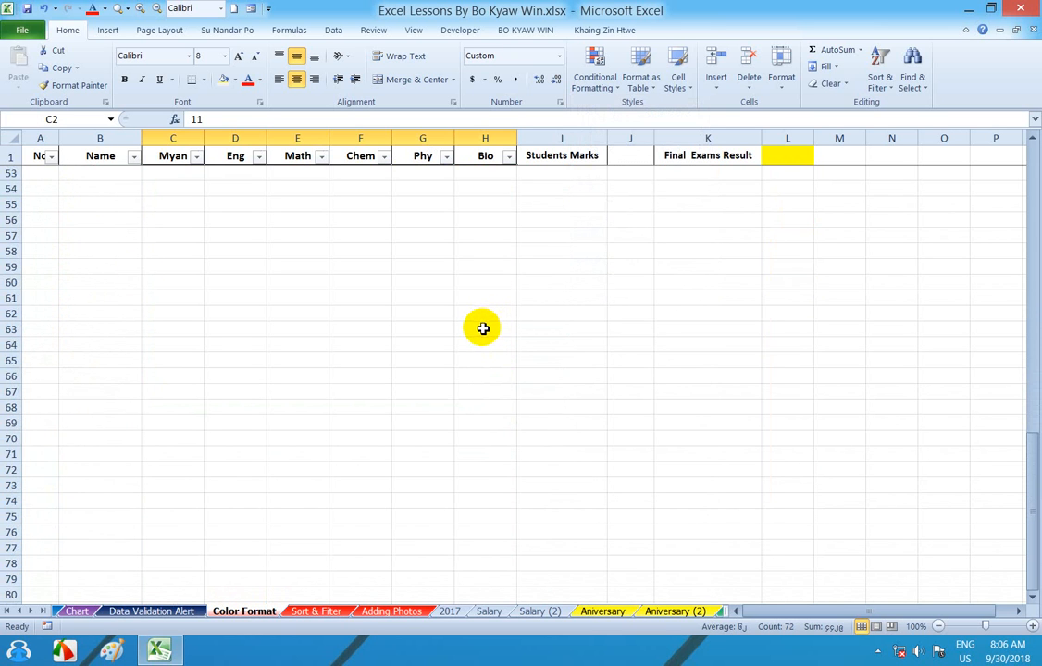
# Inspect the row 1 headings one by one, from No through the subjects to Students Marks.
pyautogui.click(41, 157)
pyautogui.click(98, 157)
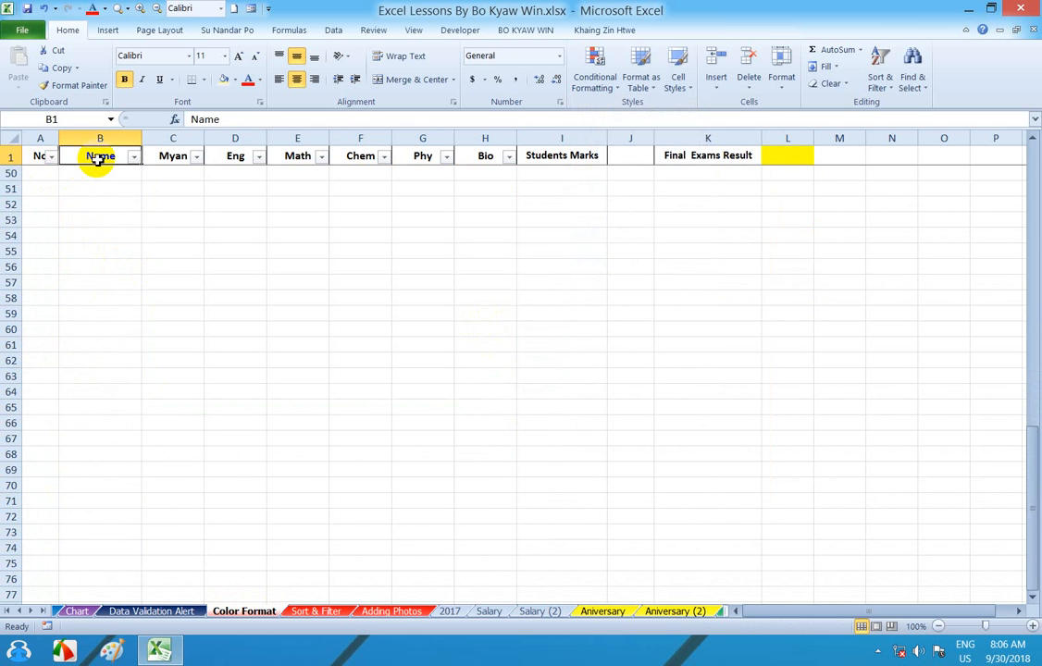
pyautogui.click(174, 156)
pyautogui.click(237, 158)
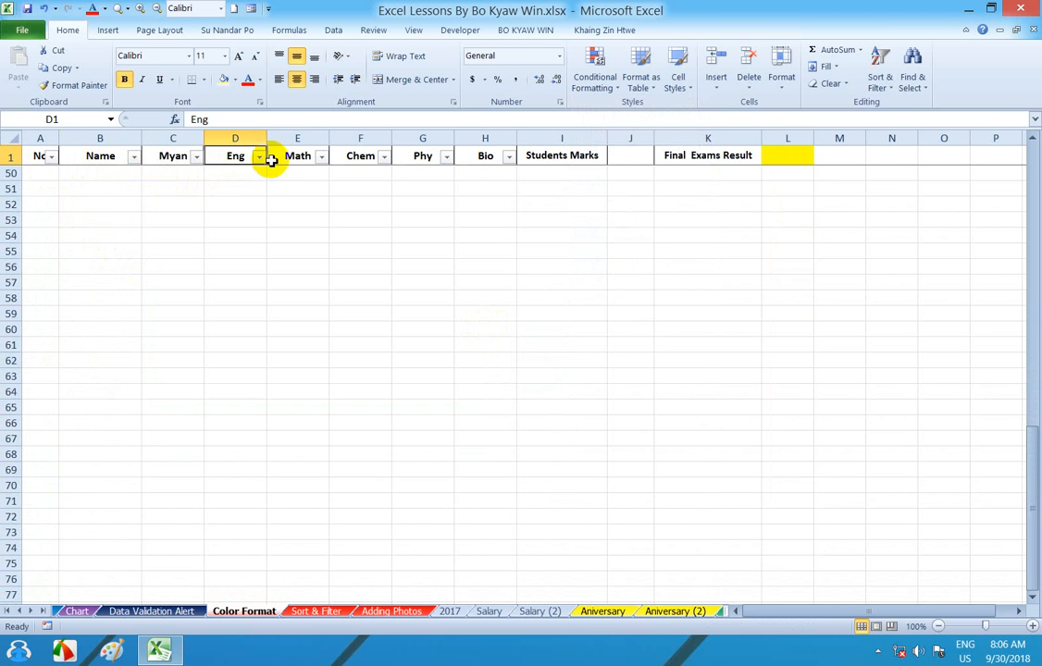
pyautogui.click(313, 156)
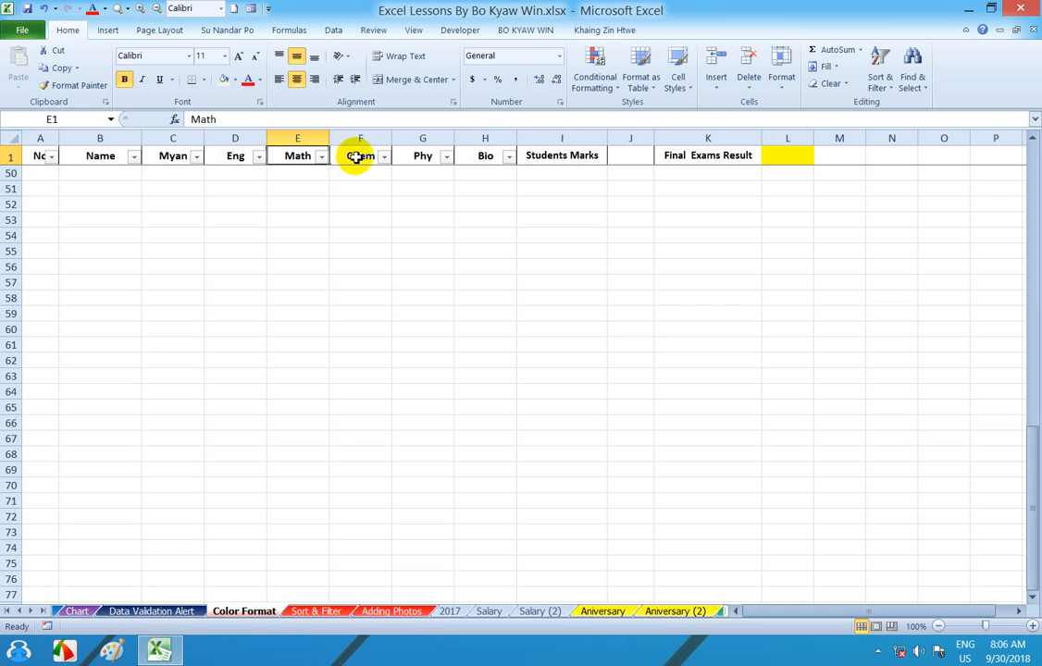
pyautogui.click(359, 156)
pyautogui.click(423, 158)
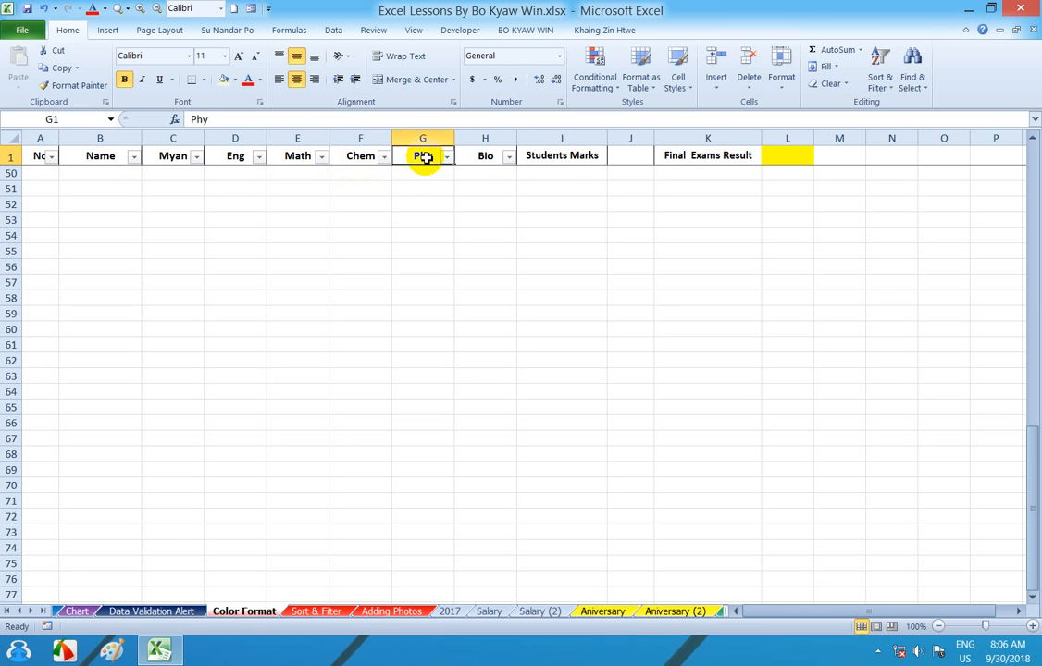
pyautogui.click(484, 157)
pyautogui.click(555, 156)
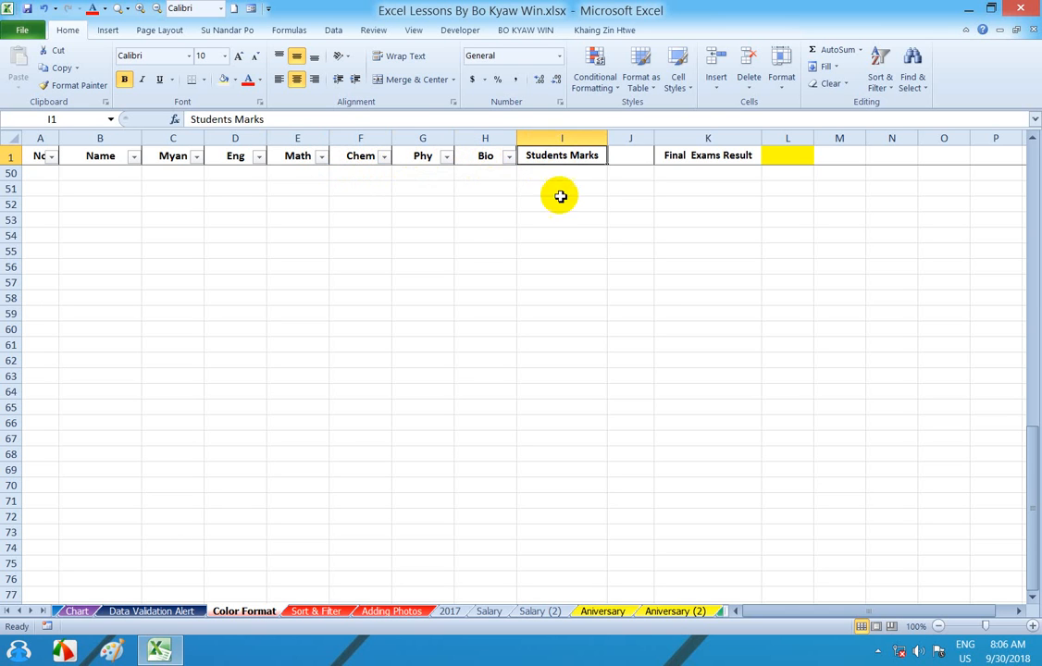
pyautogui.scroll(-5, 553, 227)
pyautogui.scroll(20, 553, 227)
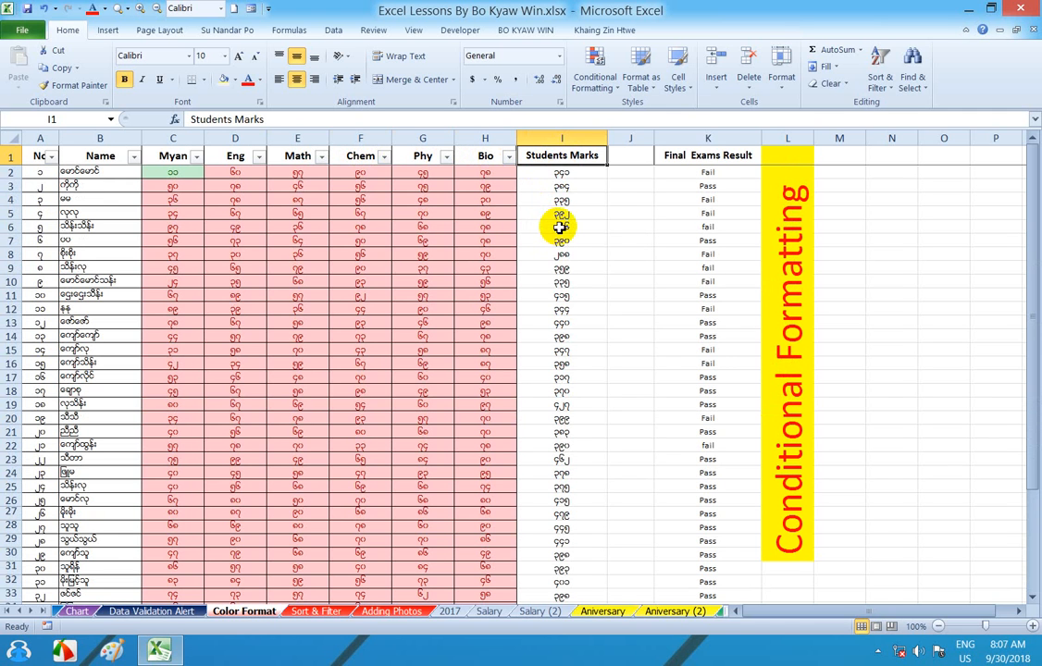
# Examine the values in the Students Marks and Bio columns together with the Bio and Phy headings.
pyautogui.moveTo(560, 172); pyautogui.dragTo(581, 322)
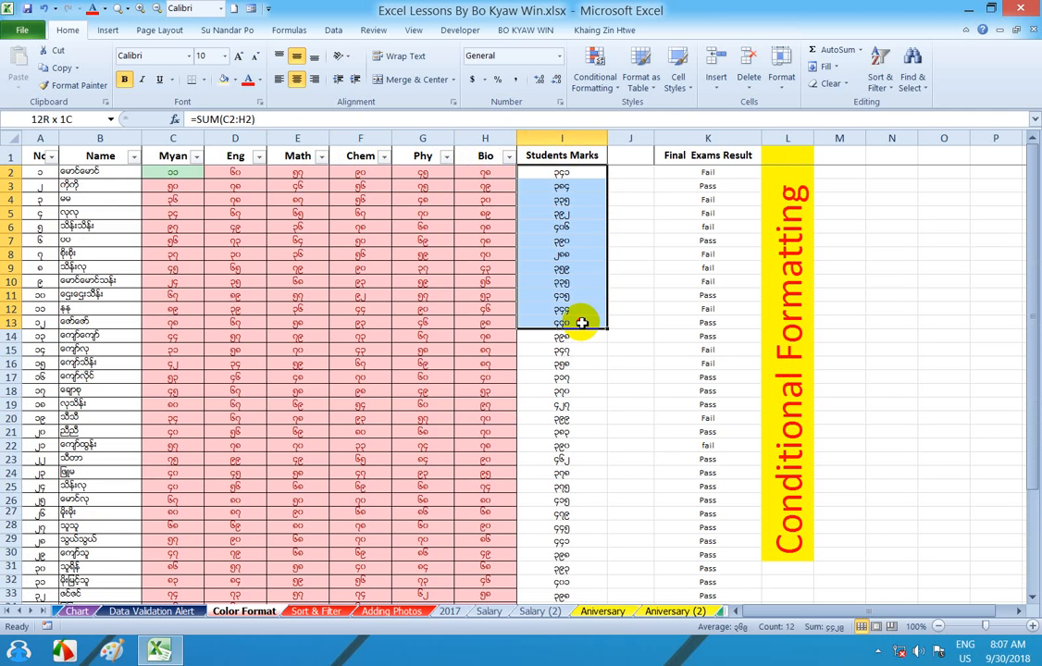
pyautogui.moveTo(485, 173); pyautogui.dragTo(488, 414)
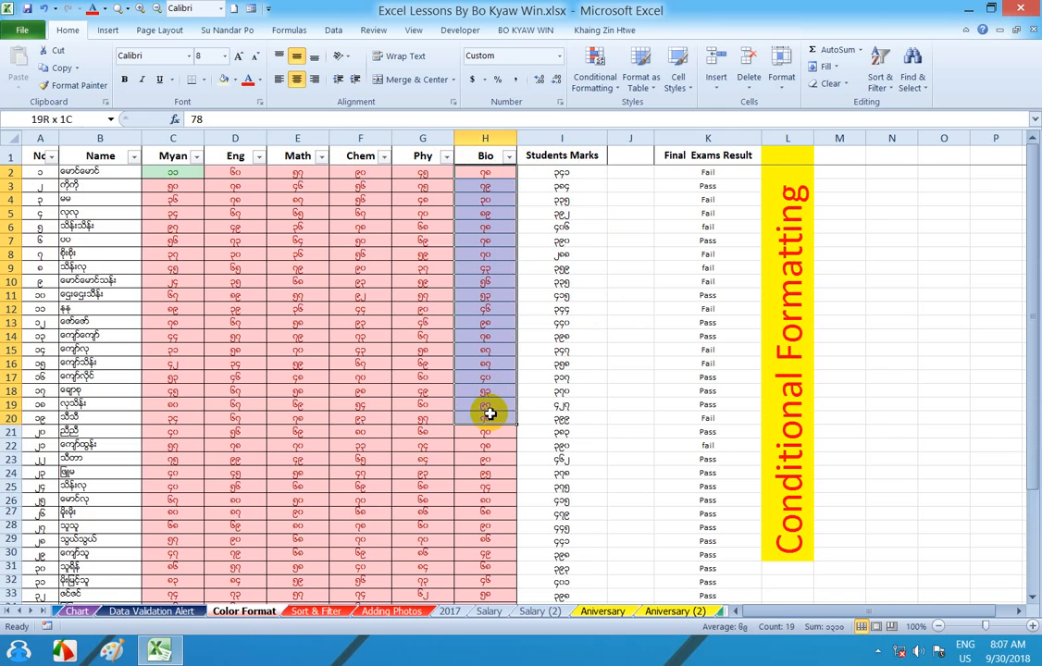
pyautogui.click(459, 159)
pyautogui.click(411, 155)
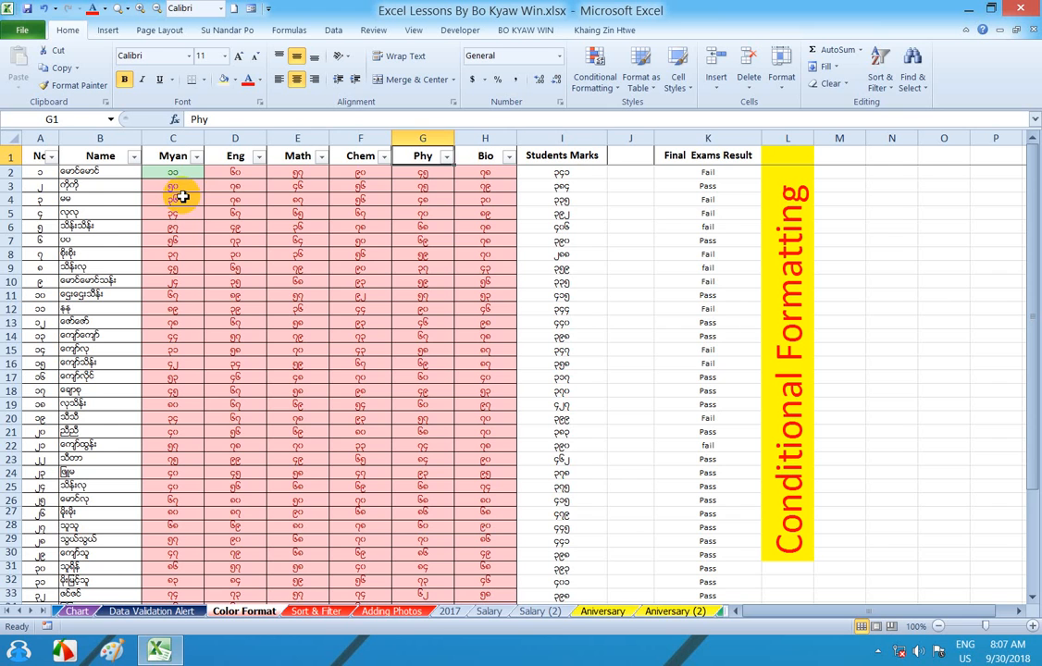
# Select the header cells A1:K1, from No to Final Exams Result.
pyautogui.scroll(-17, 182, 197)
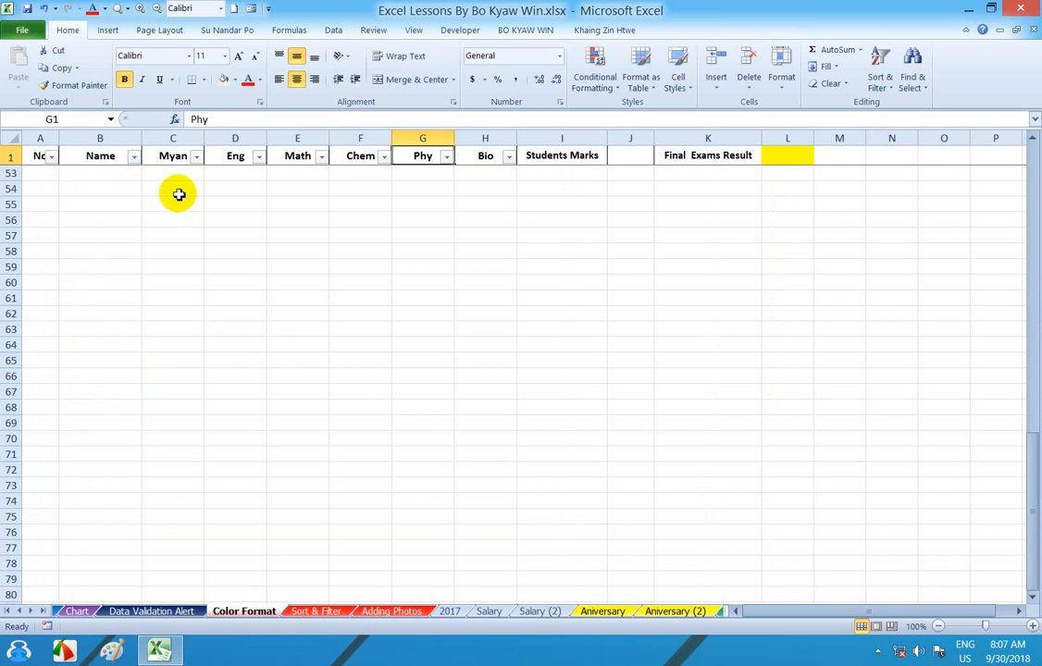
pyautogui.moveTo(24, 157); pyautogui.dragTo(809, 159)
pyautogui.scroll(-9, 355, 297)
pyautogui.click(246, 446)
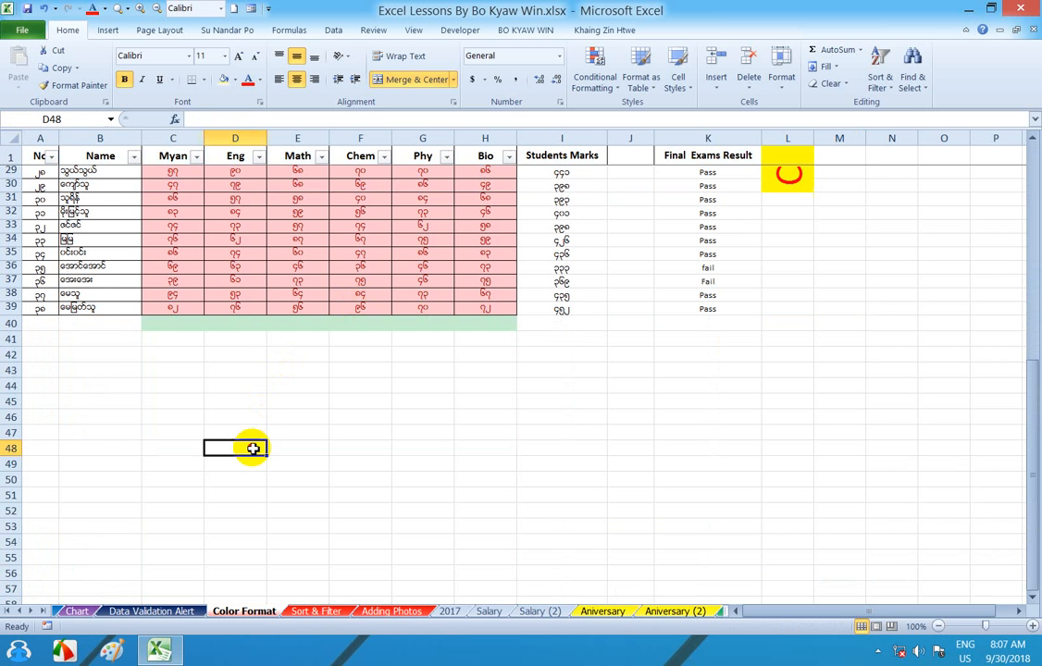
pyautogui.click(51, 156)
pyautogui.click(31, 154)
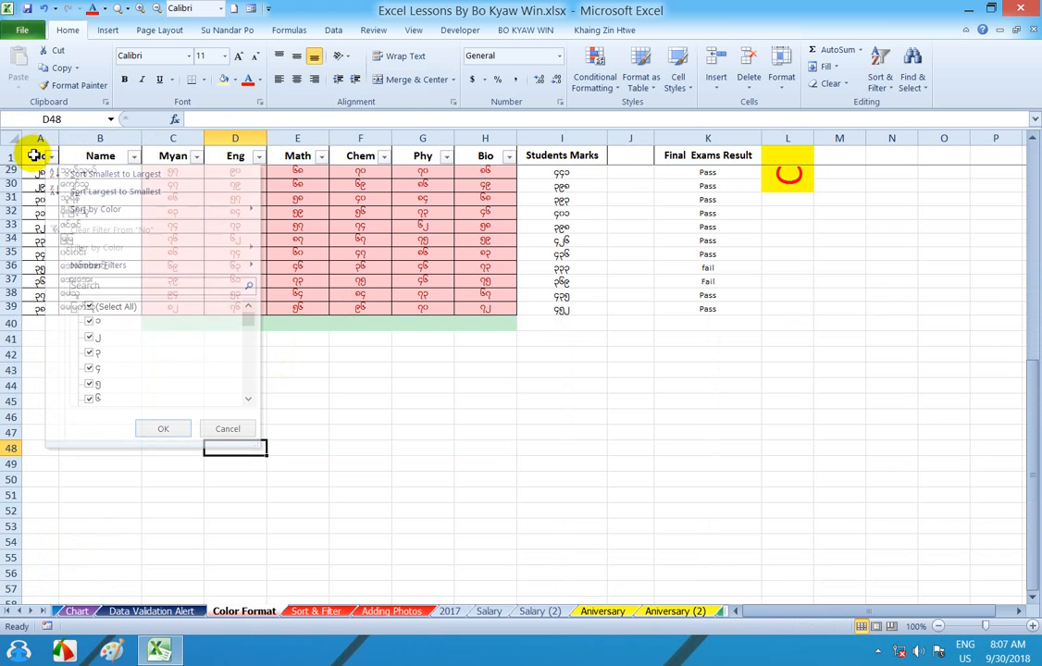
pyautogui.moveTo(30, 154); pyautogui.dragTo(712, 153)
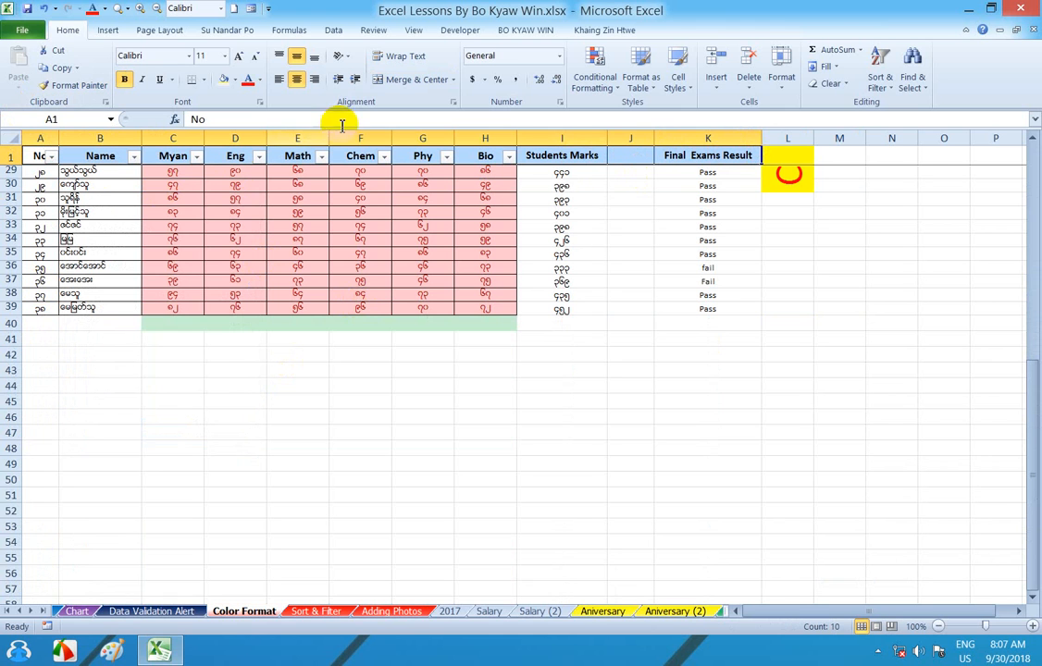
# Unfreeze the panes of the marks sheet so the header row is no longer locked.
pyautogui.click(412, 32)
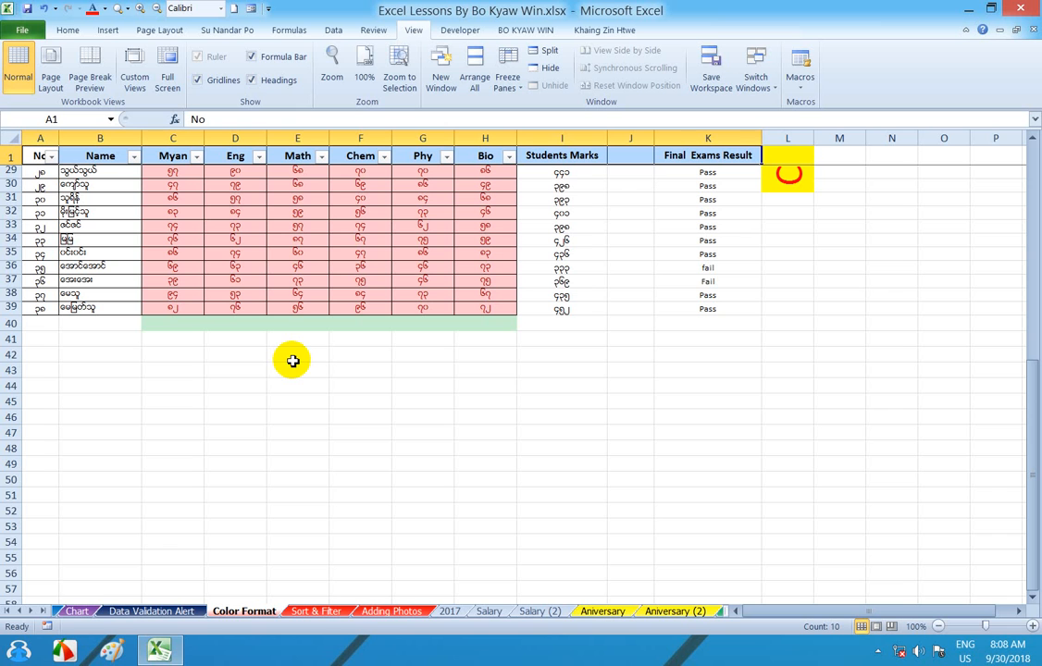
pyautogui.scroll(-4, 177, 359)
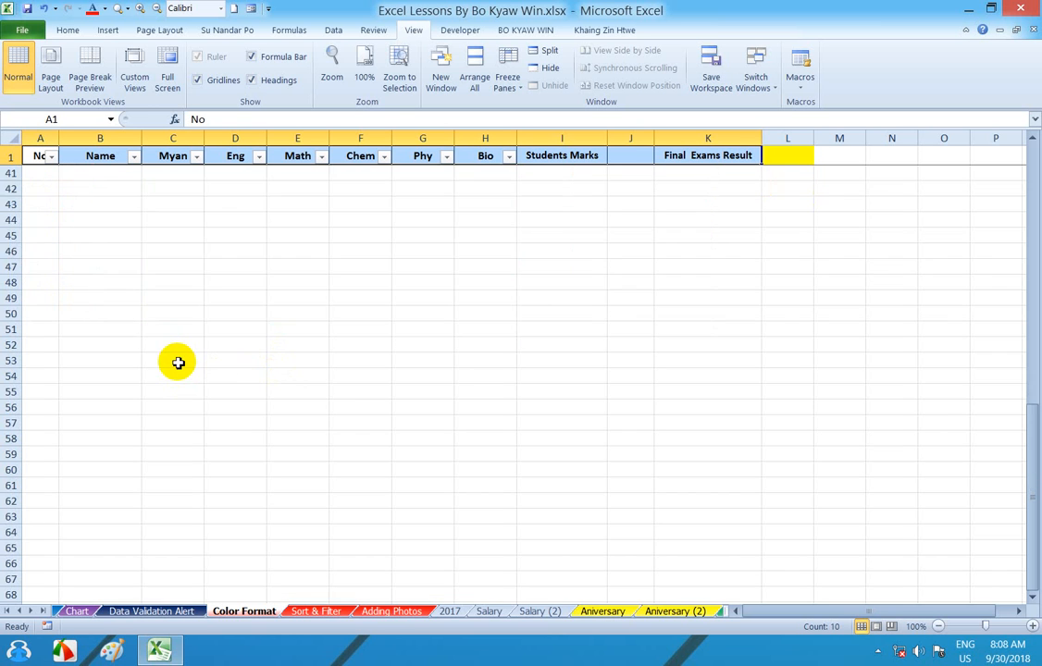
pyautogui.scroll(4, 46, 214)
pyautogui.scroll(-4, 391, 449)
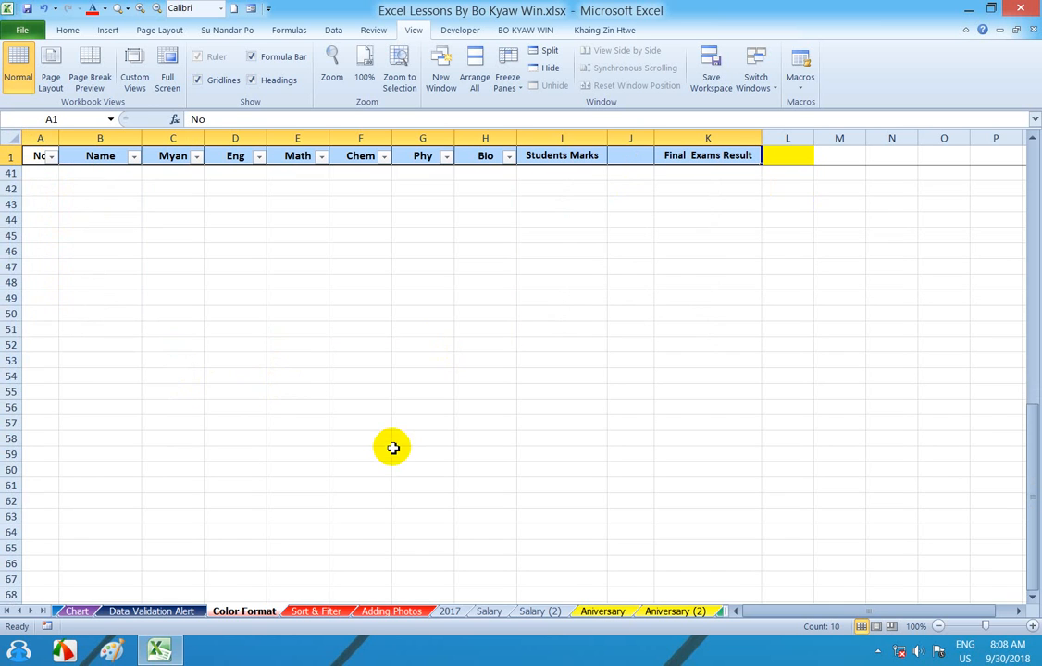
pyautogui.click(514, 85)
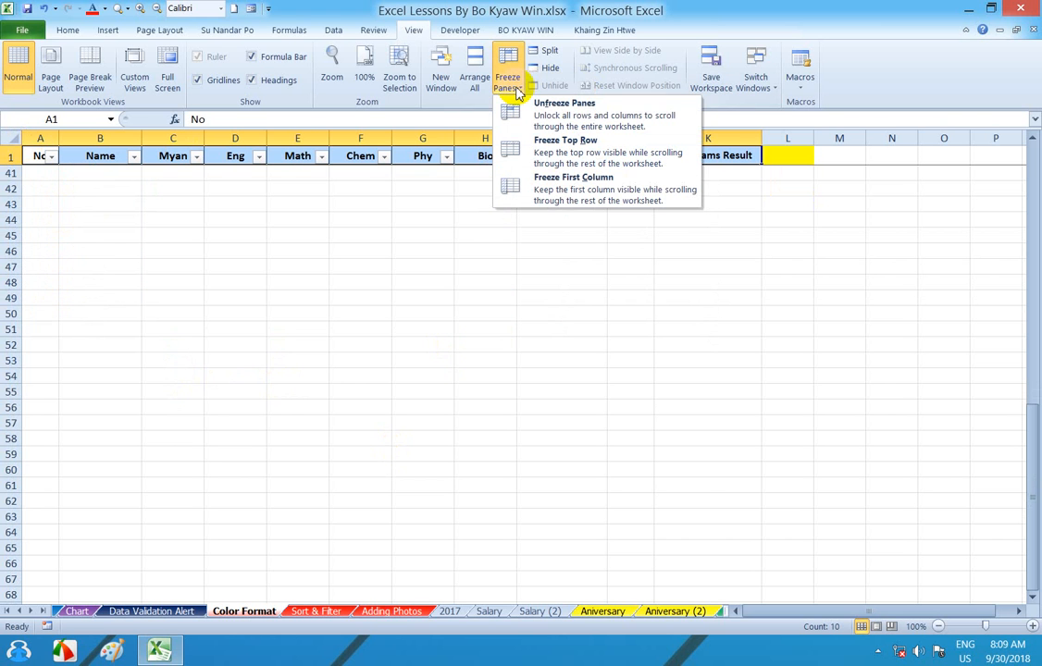
pyautogui.click(518, 108)
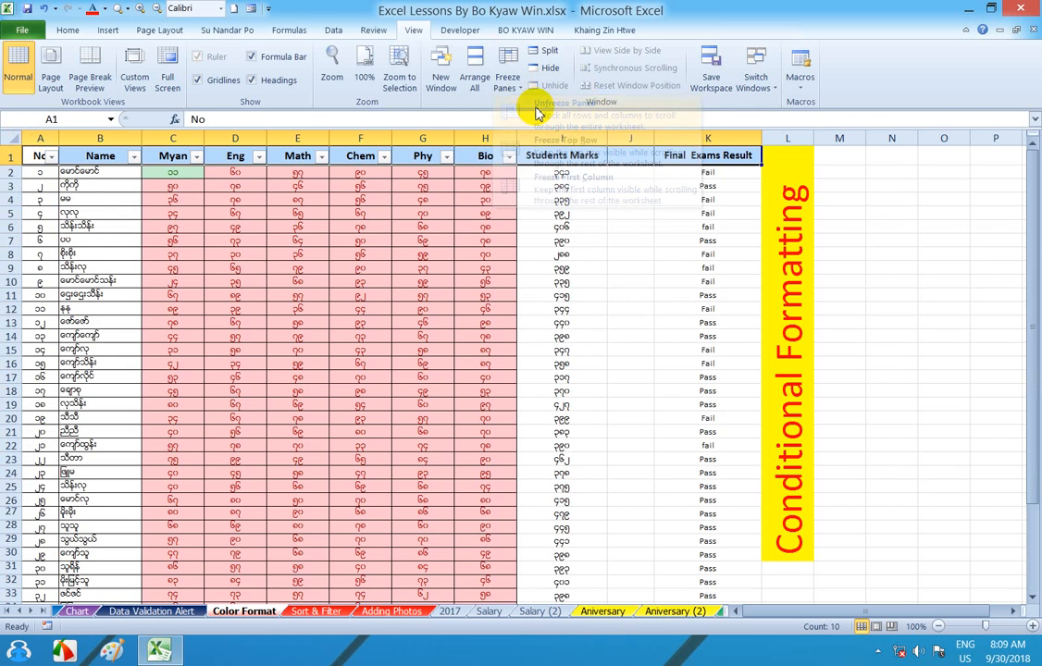
# Freeze the top row of the sheet so the headings from No to Final Exams Result stay in view.
pyautogui.scroll(-13, 366, 266)
pyautogui.scroll(-6, 365, 267)
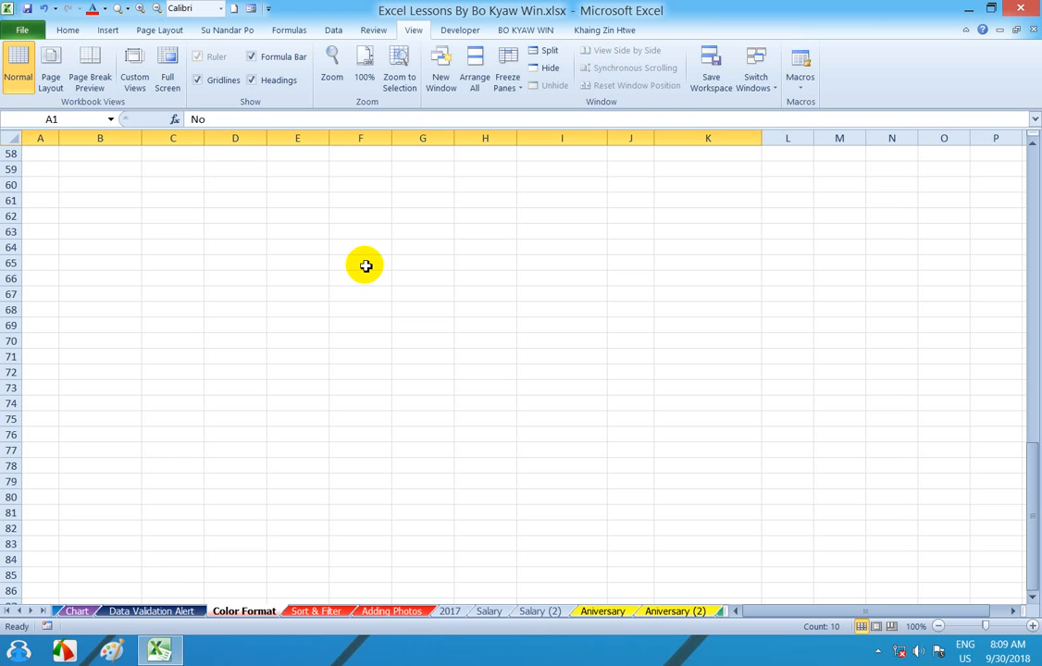
pyautogui.scroll(19, 365, 266)
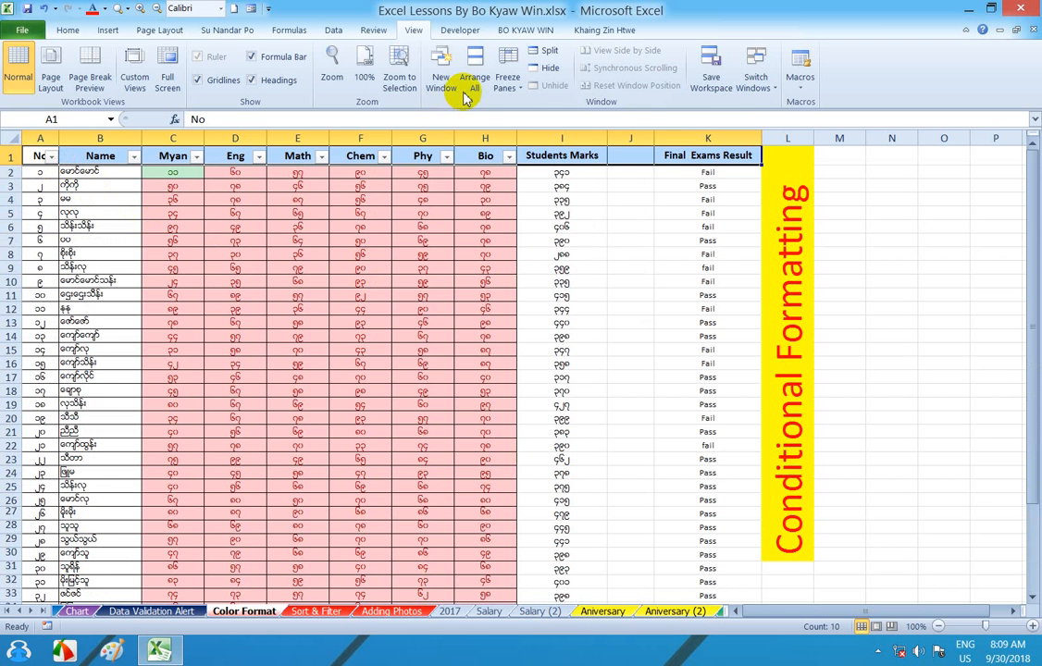
pyautogui.click(511, 83)
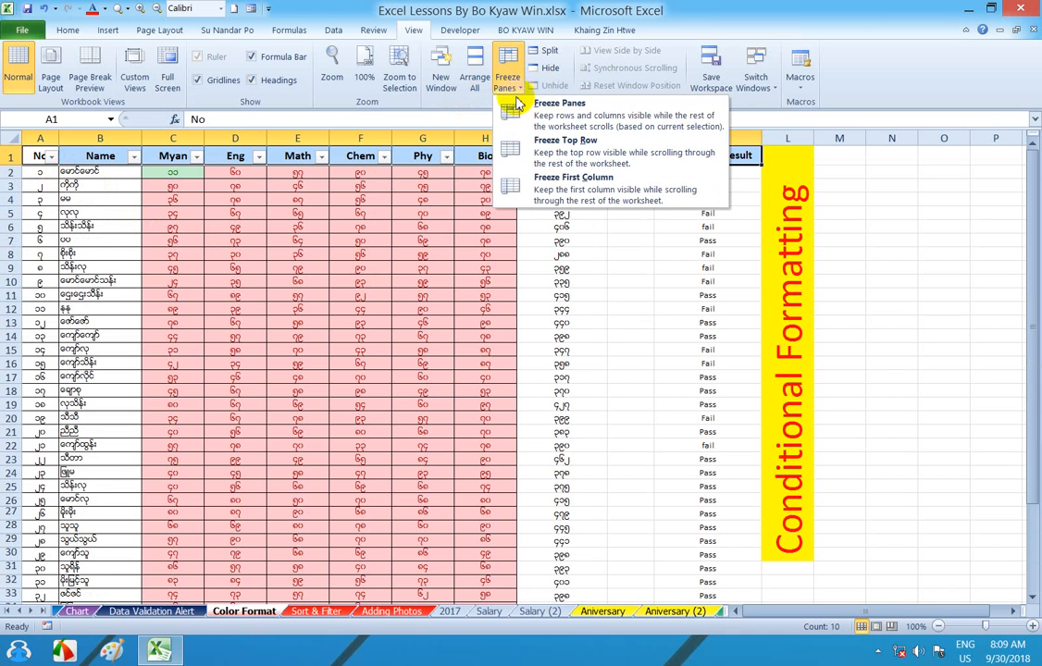
pyautogui.click(587, 153)
# Inspect the frozen row 1 headings one by one from the empty rows below the table, from No through to Final Exams Result.
pyautogui.scroll(-19, 490, 224)
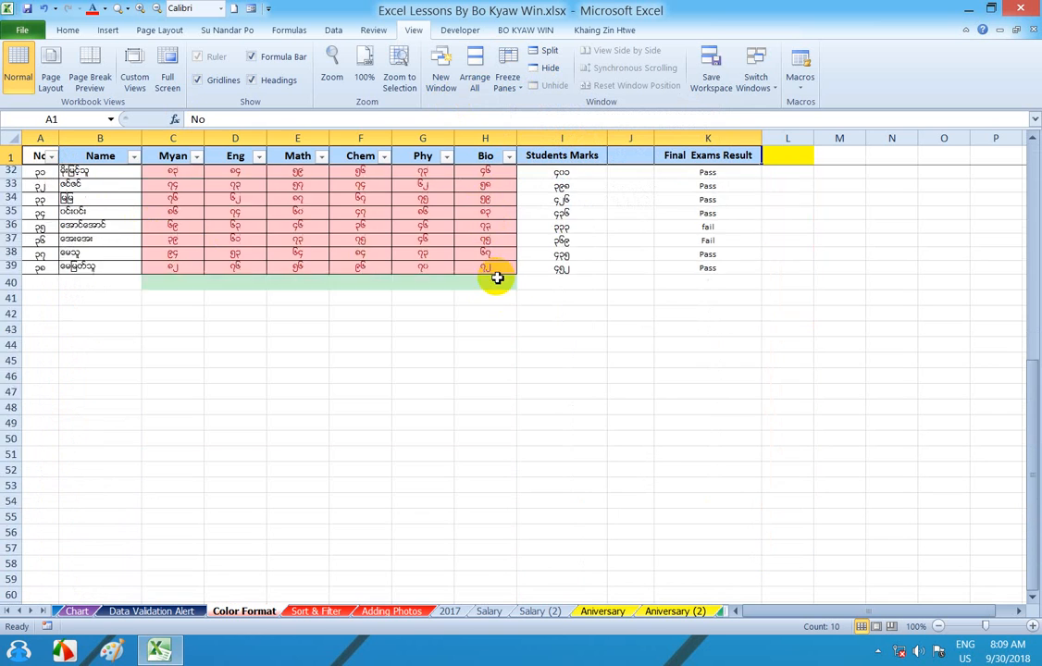
pyautogui.click(492, 287)
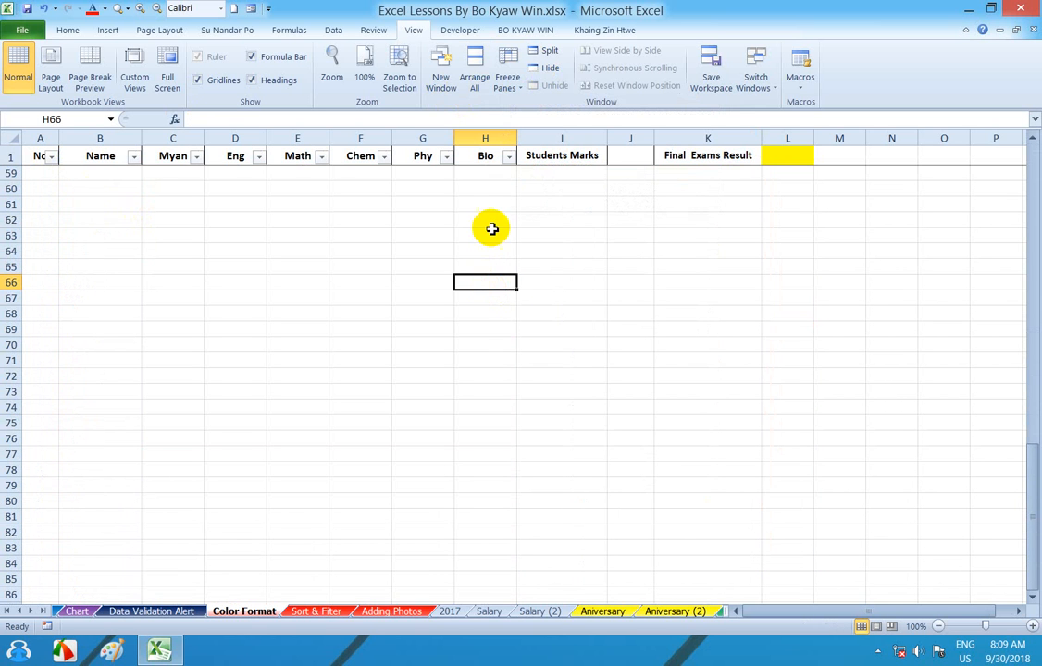
pyautogui.click(484, 156)
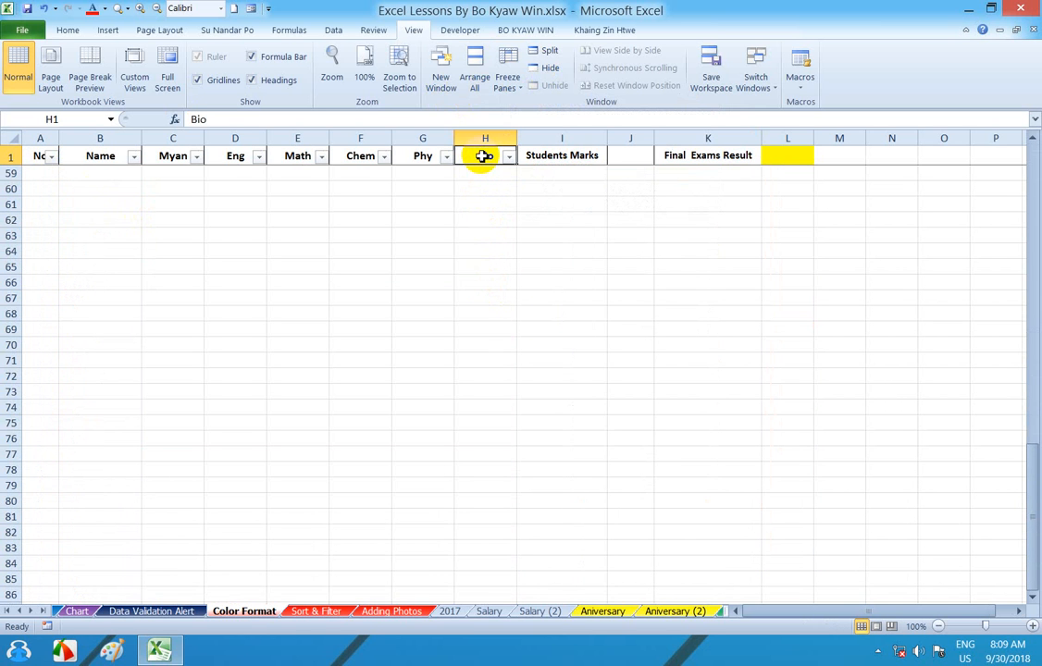
pyautogui.click(421, 158)
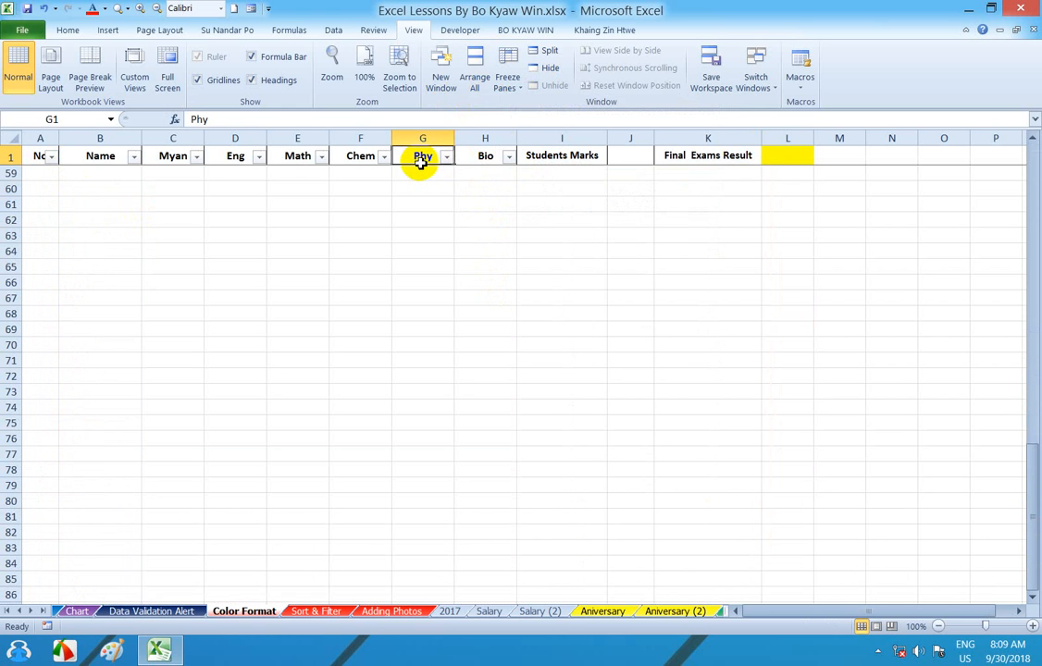
pyautogui.click(33, 155)
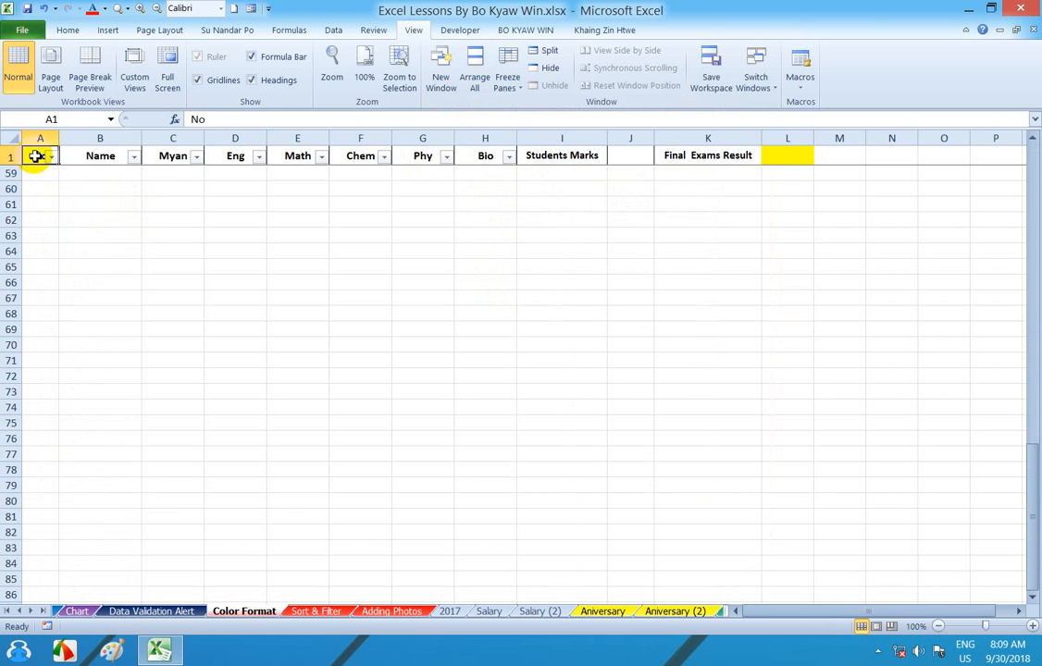
pyautogui.click(108, 157)
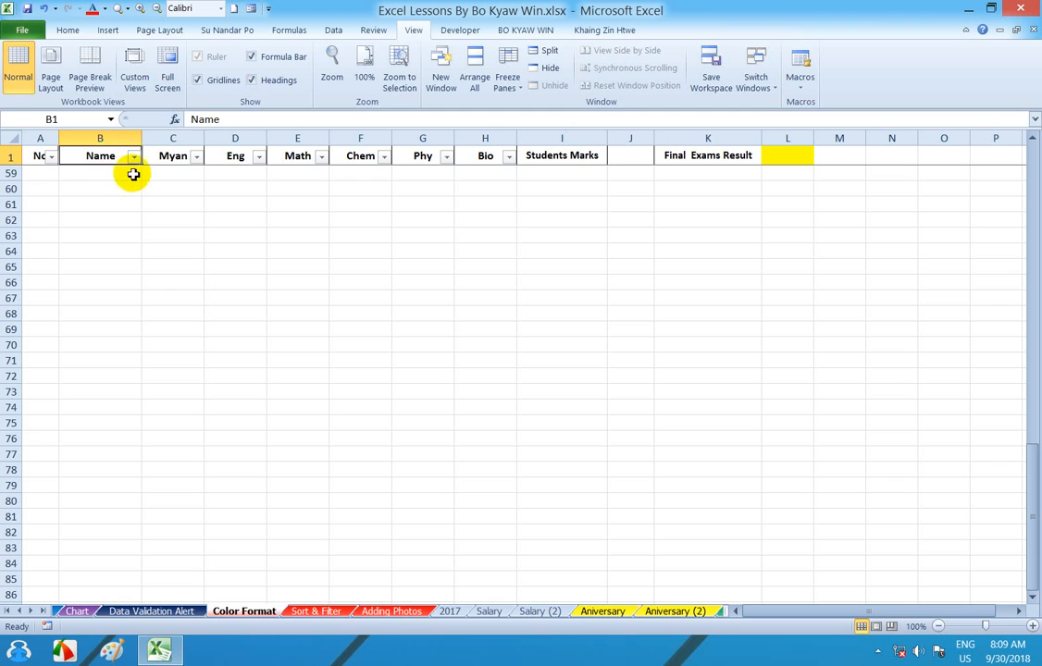
pyautogui.click(164, 156)
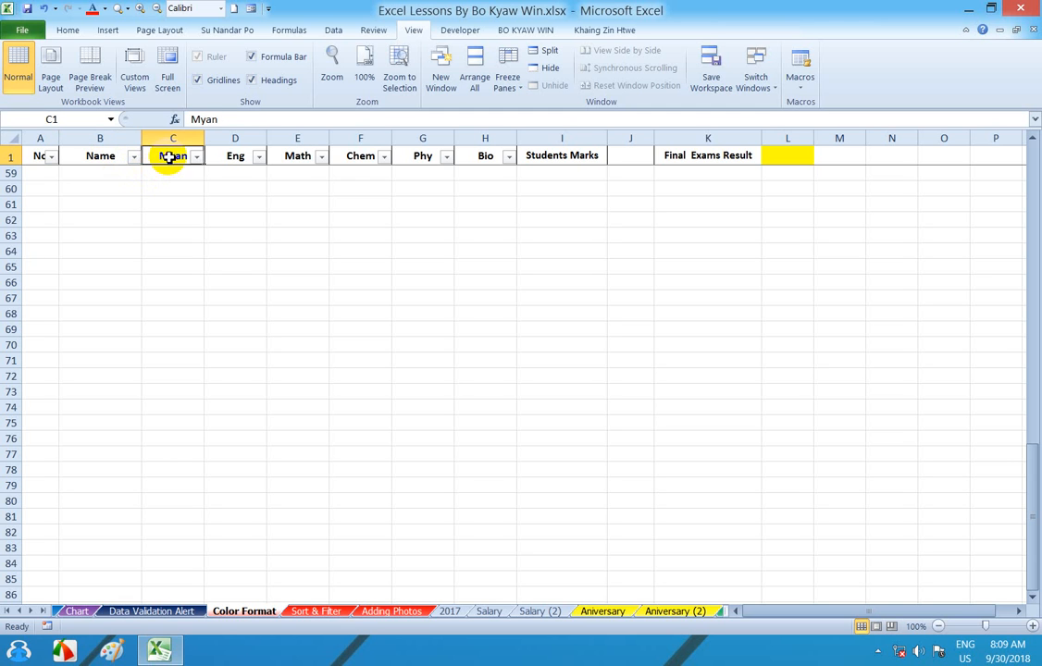
pyautogui.click(231, 156)
pyautogui.click(298, 155)
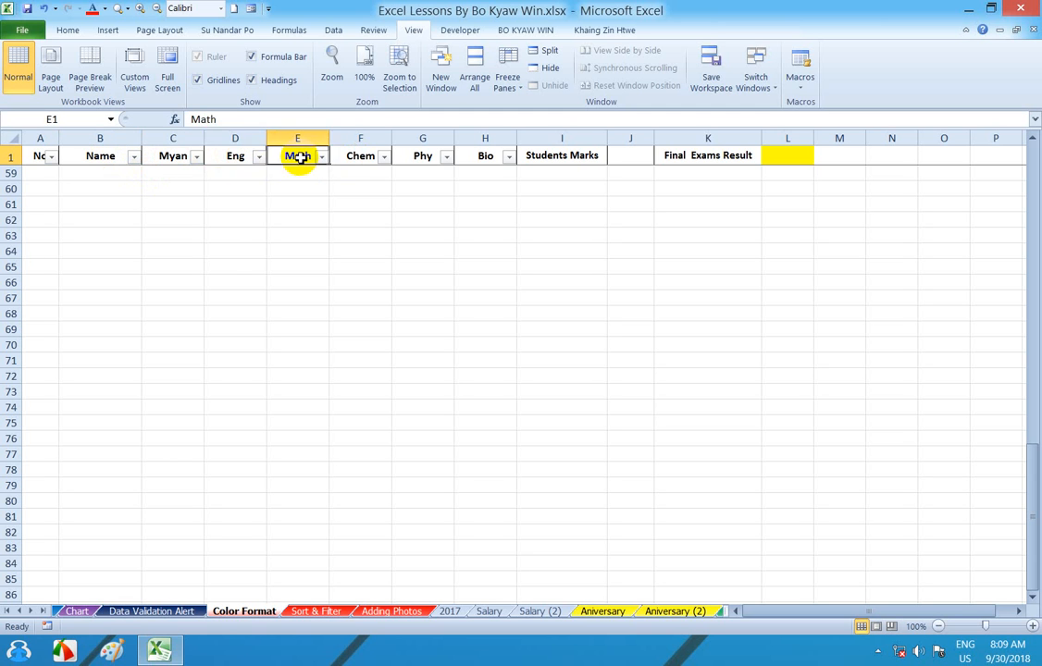
pyautogui.click(349, 155)
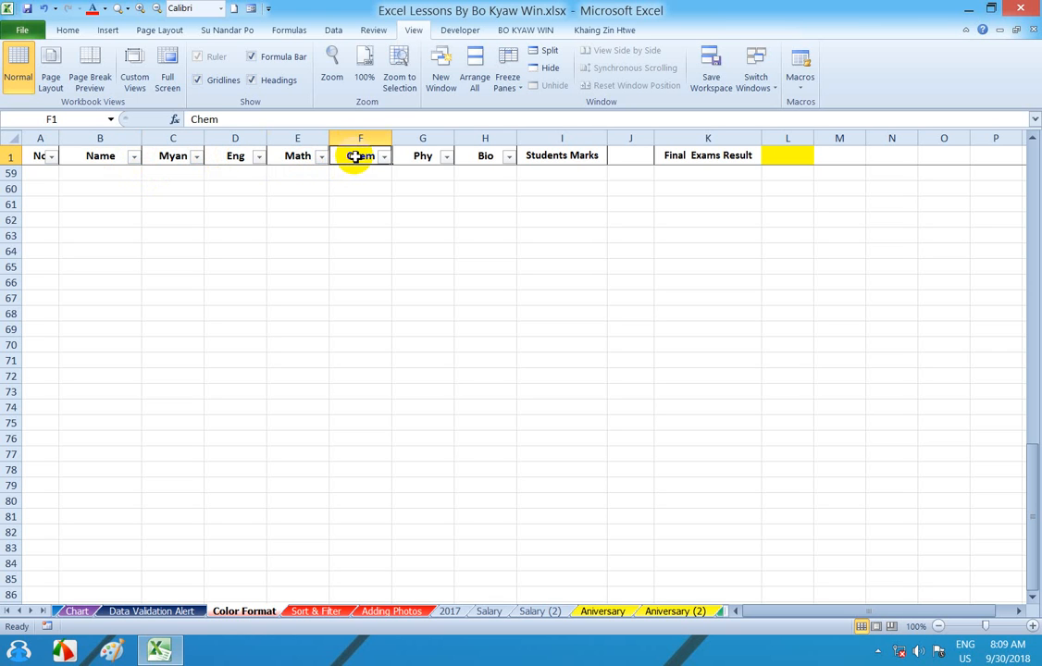
pyautogui.click(423, 156)
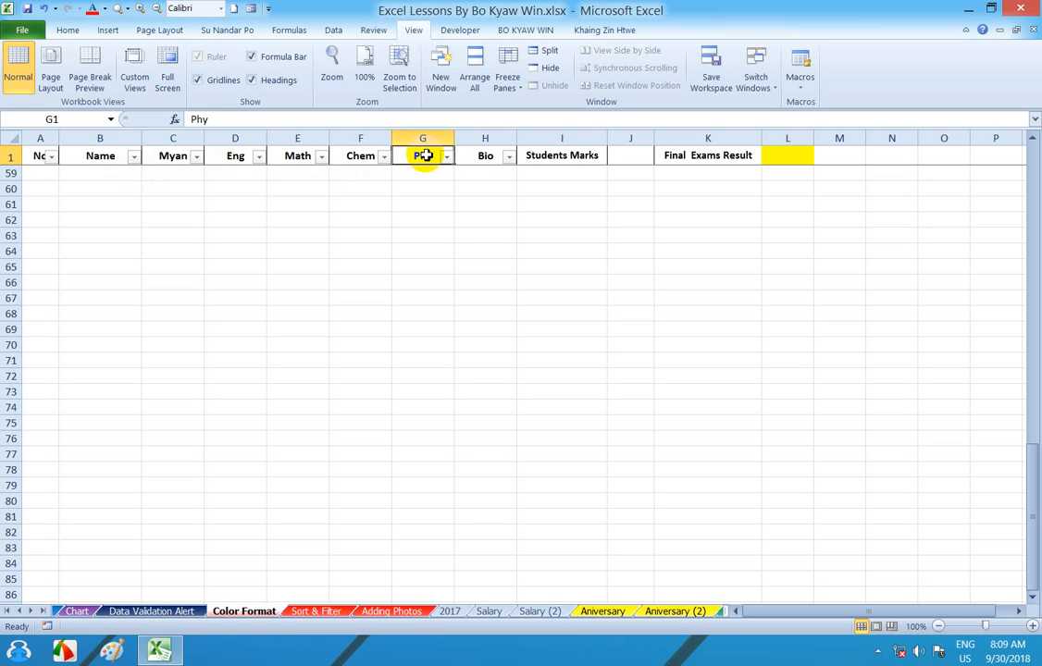
pyautogui.click(482, 157)
pyautogui.click(562, 159)
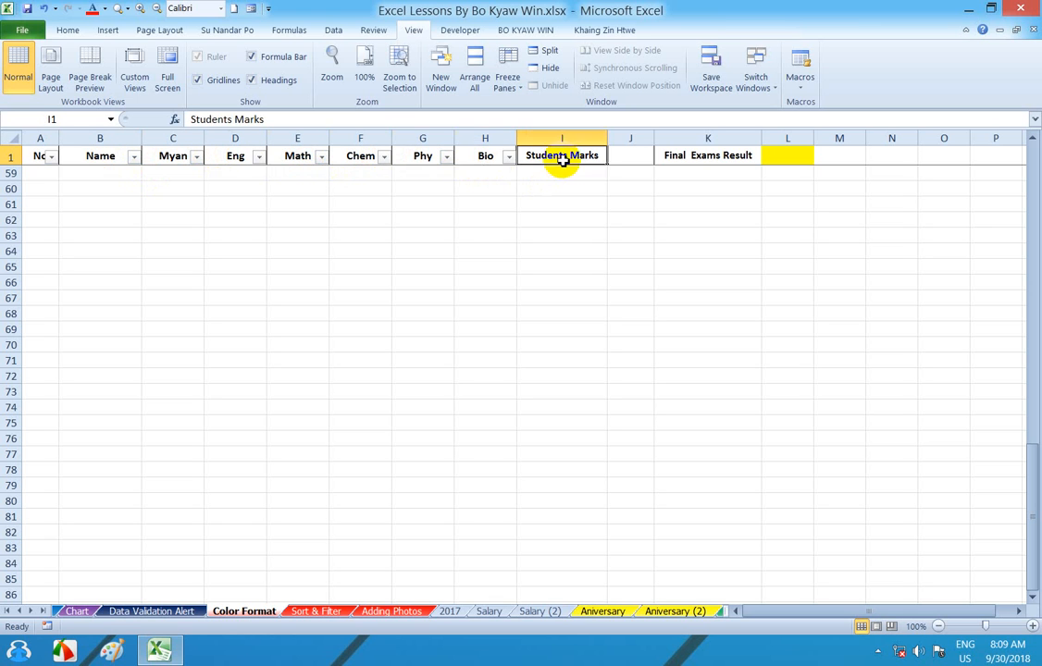
pyautogui.click(703, 158)
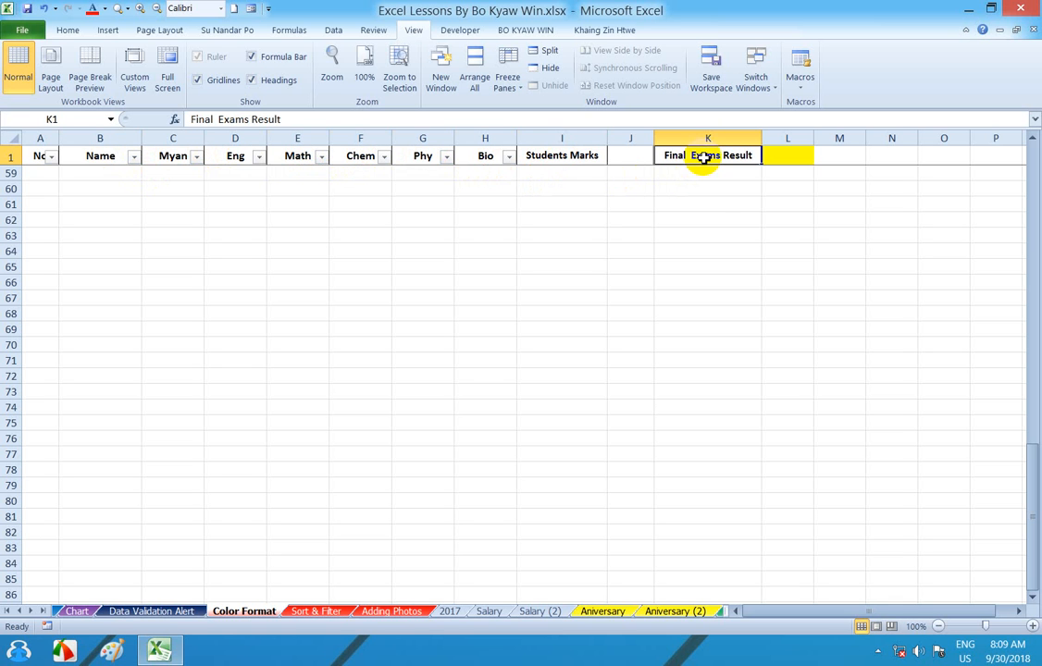
# Select the header cells A1:K1 and unfreeze the sheet's panes.
pyautogui.scroll(13, 338, 398)
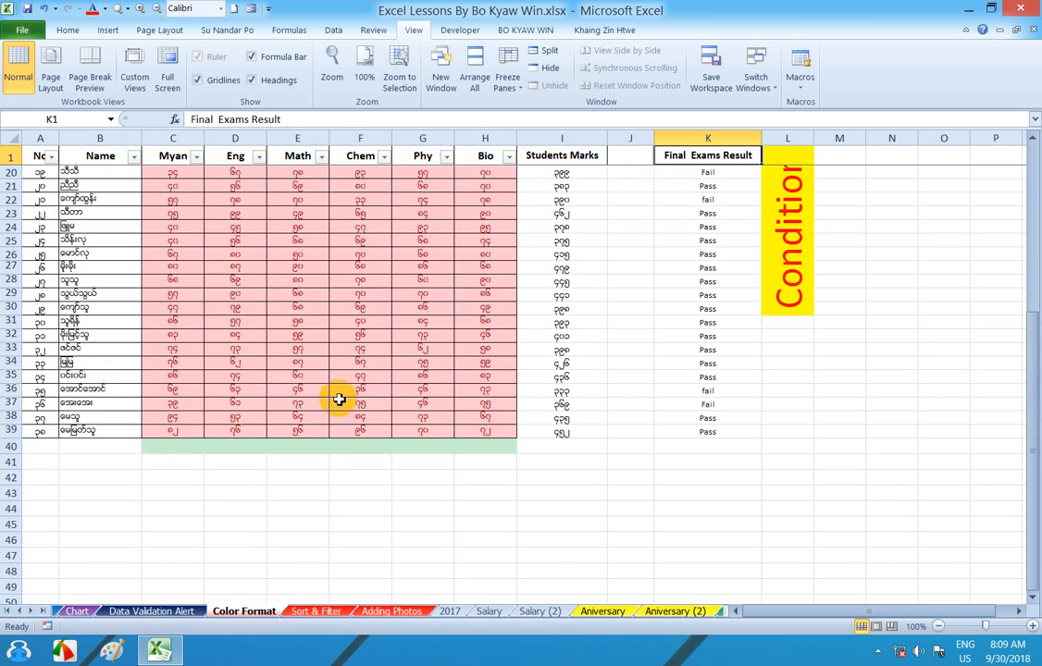
pyautogui.scroll(-17, 336, 398)
pyautogui.scroll(10, 337, 398)
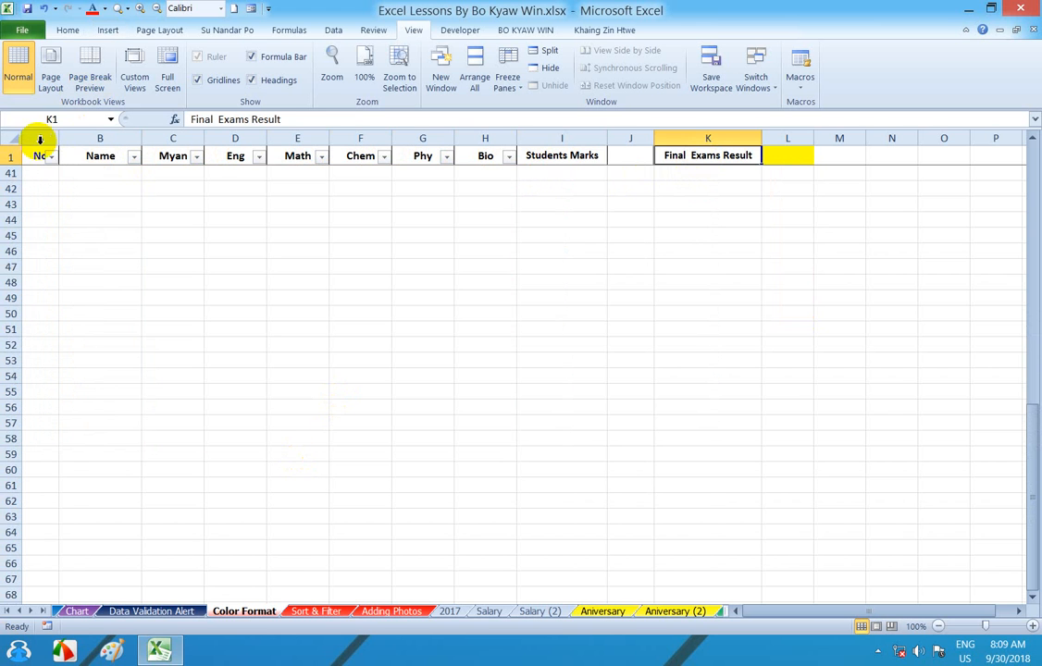
pyautogui.moveTo(37, 155); pyautogui.dragTo(735, 159)
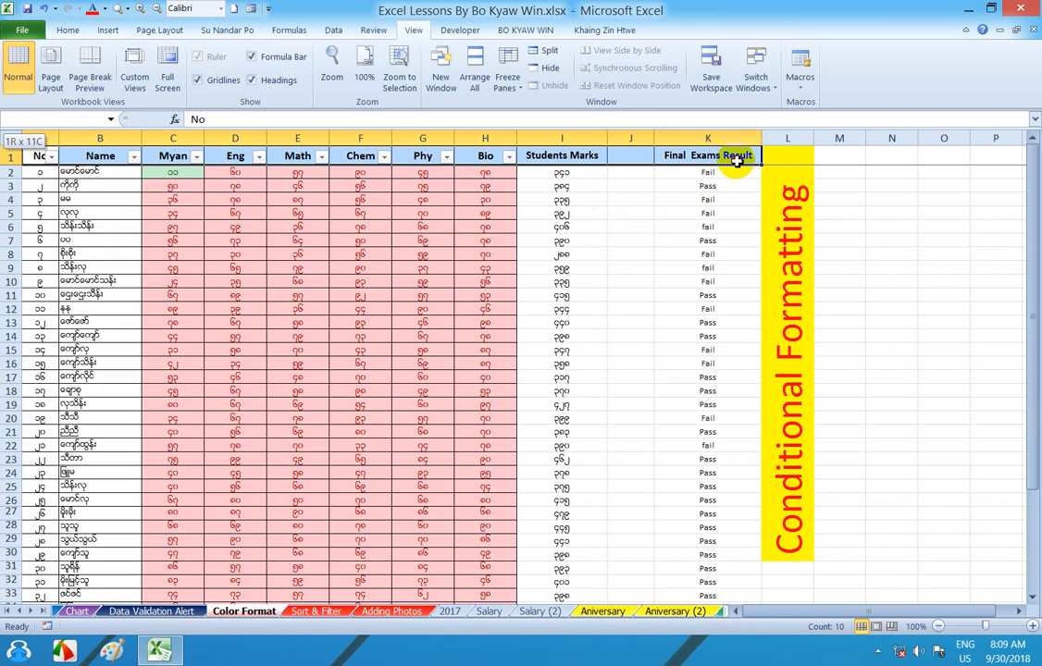
pyautogui.click(507, 78)
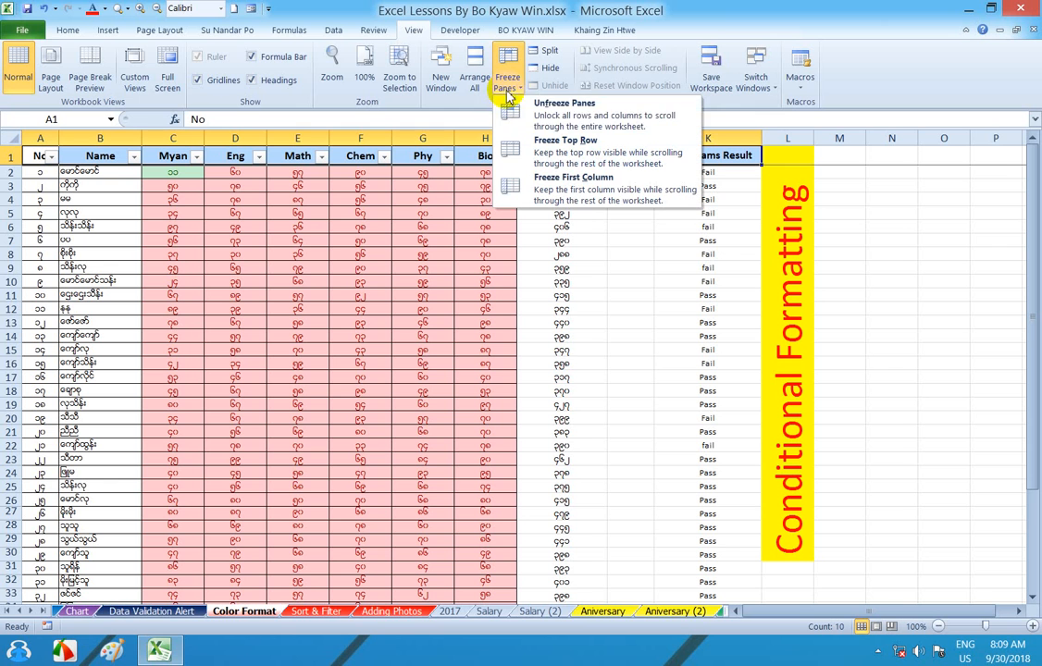
pyautogui.click(618, 109)
# Examine the empty cells below the table in columns K and I without the frozen headings, then return to the table's first rows.
pyautogui.scroll(-20, 380, 293)
pyautogui.scroll(8, 536, 204)
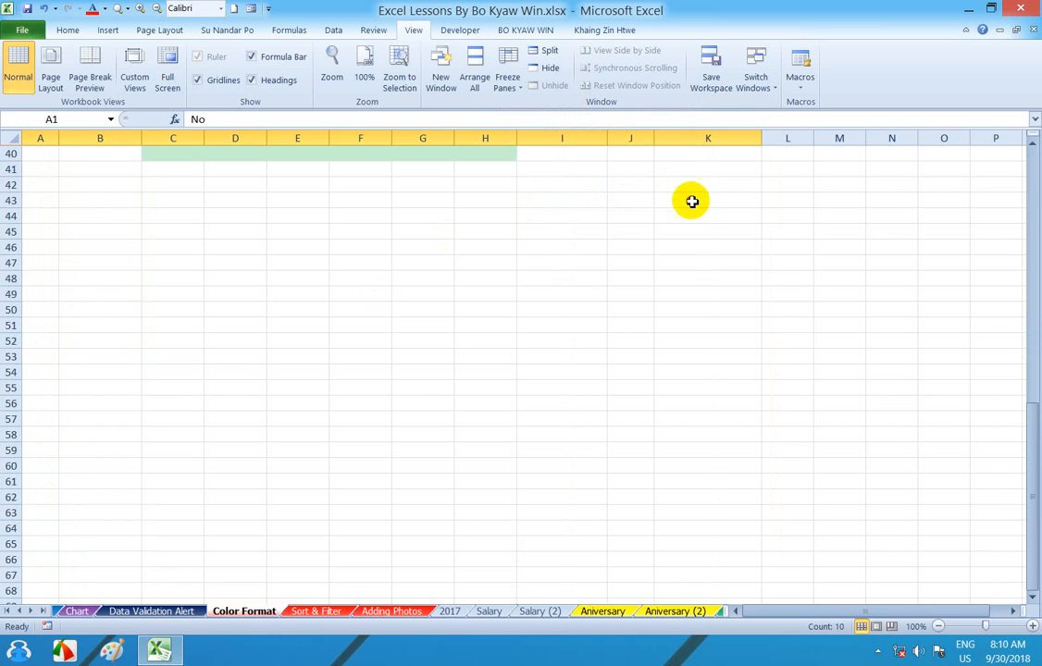
pyautogui.moveTo(694, 169); pyautogui.dragTo(694, 231)
pyautogui.moveTo(551, 152); pyautogui.dragTo(551, 224)
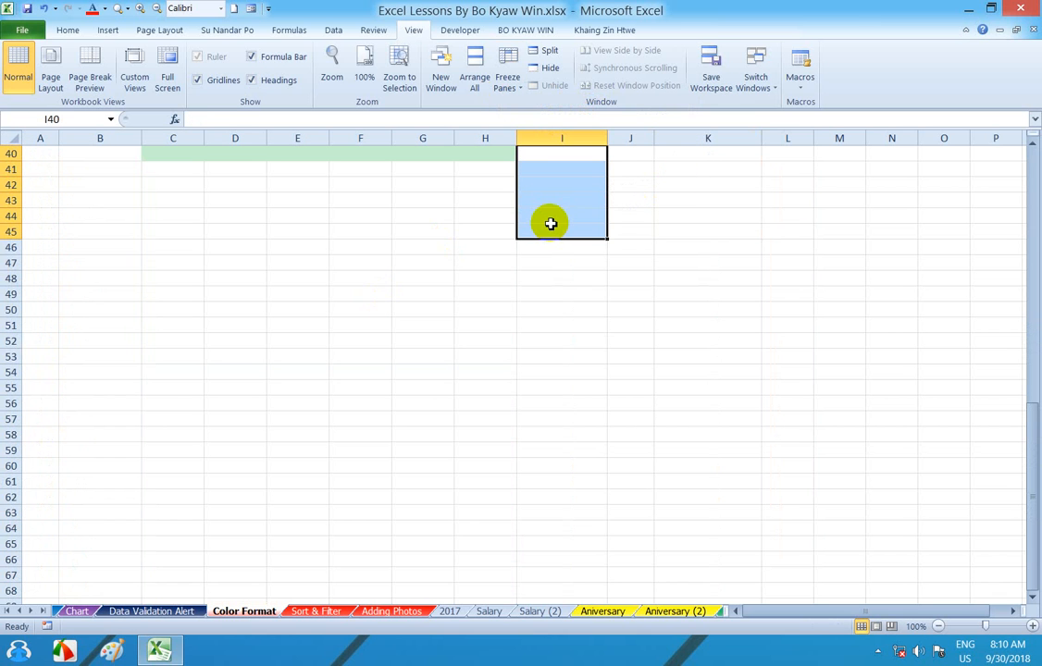
pyautogui.scroll(13, 207, 372)
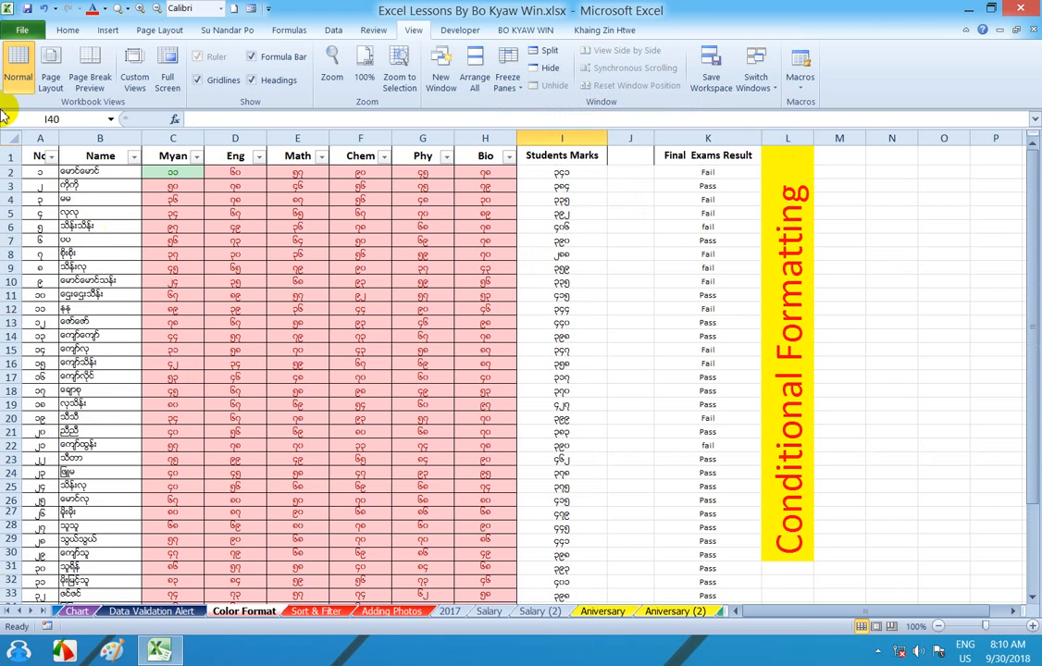
# Select the header cells A1:K1 and examine how the unfrozen header row behaves while moving down and up the table.
pyautogui.moveTo(30, 153); pyautogui.dragTo(693, 156)
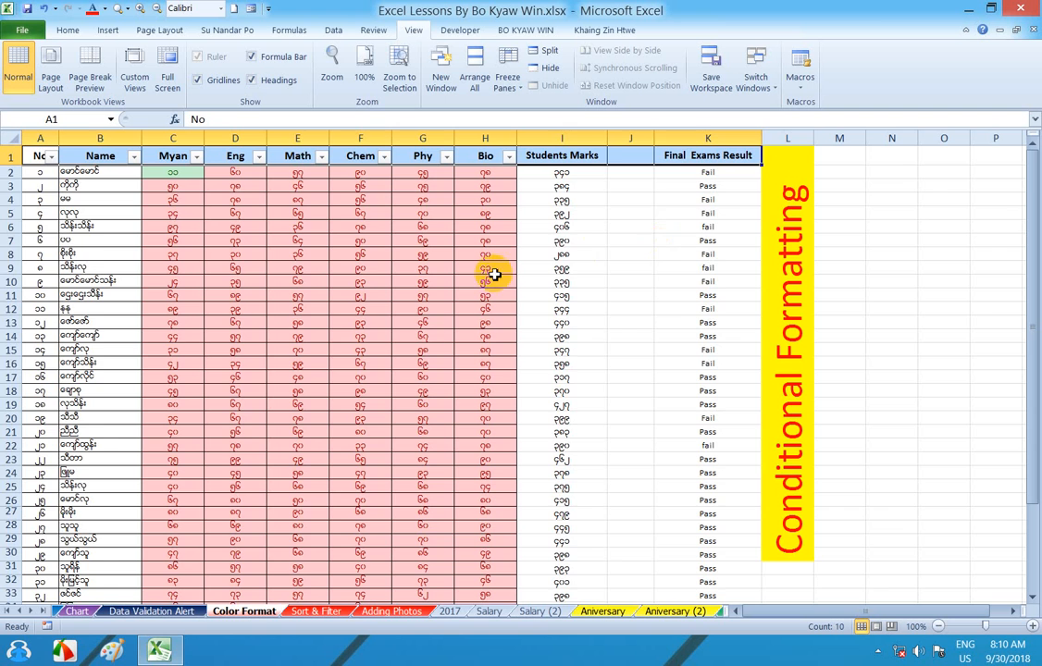
pyautogui.scroll(-5, 420, 328)
pyautogui.scroll(5, 421, 328)
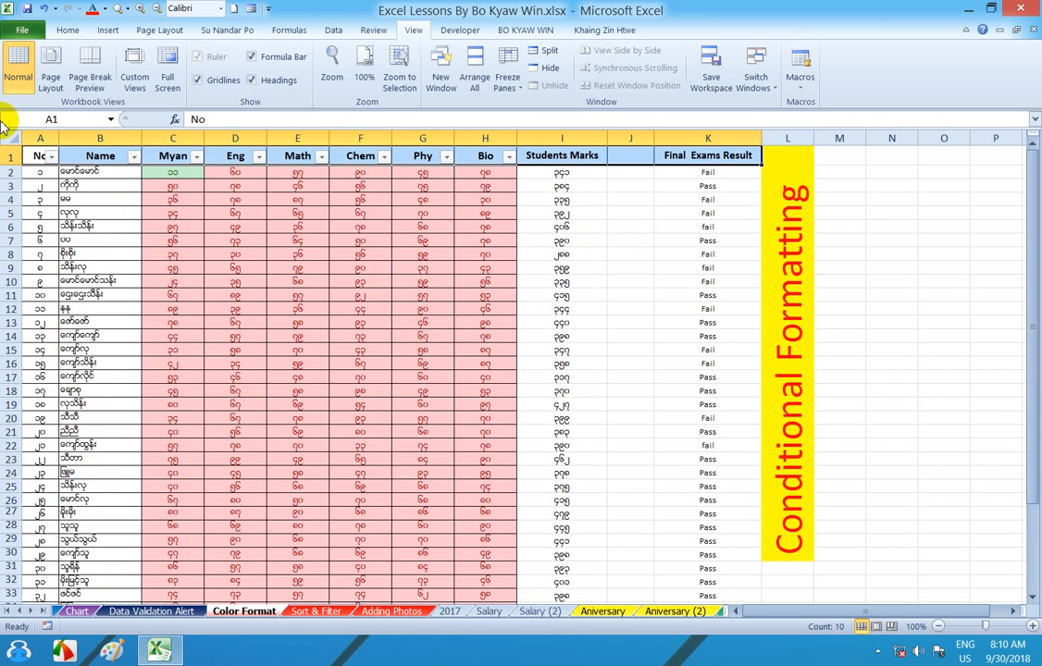
pyautogui.moveTo(36, 154); pyautogui.dragTo(699, 154)
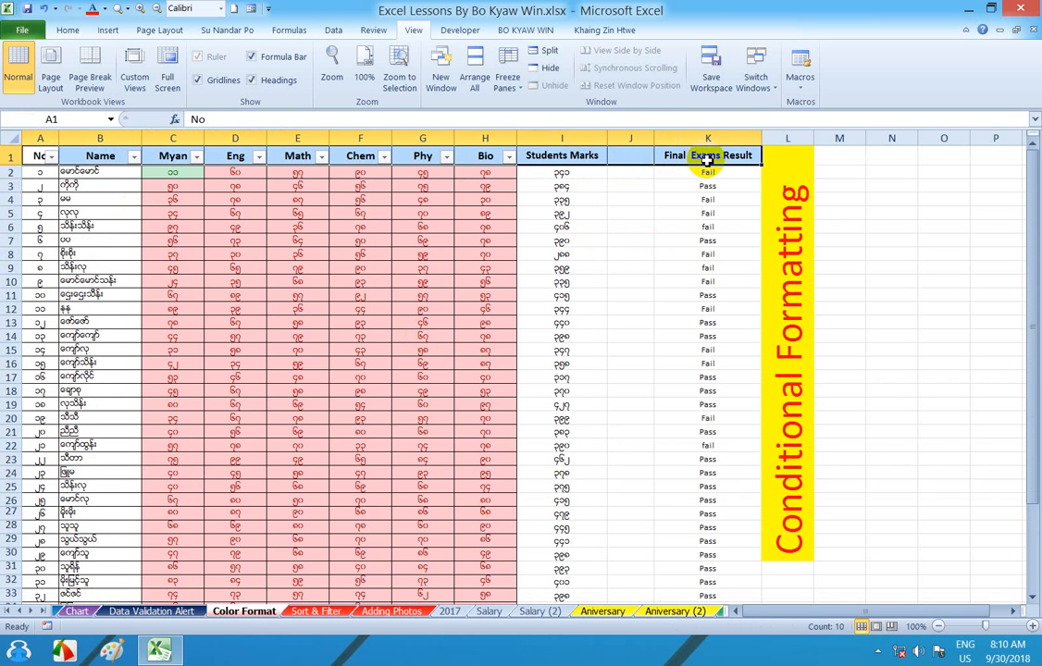
pyautogui.scroll(-14, 709, 177)
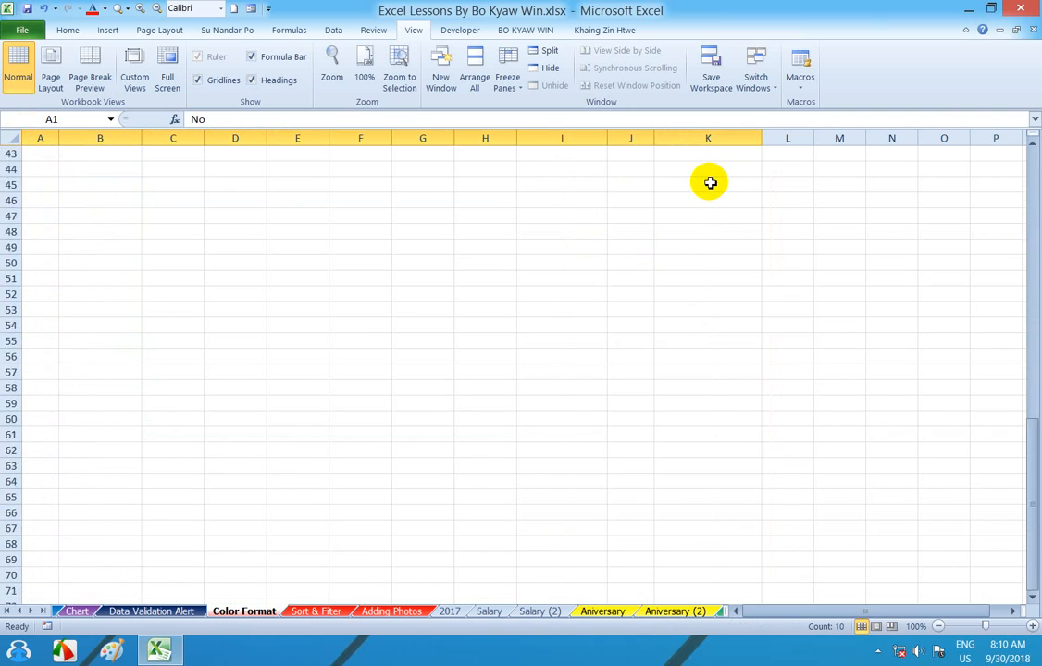
pyautogui.scroll(12, 709, 180)
pyautogui.scroll(2, 710, 182)
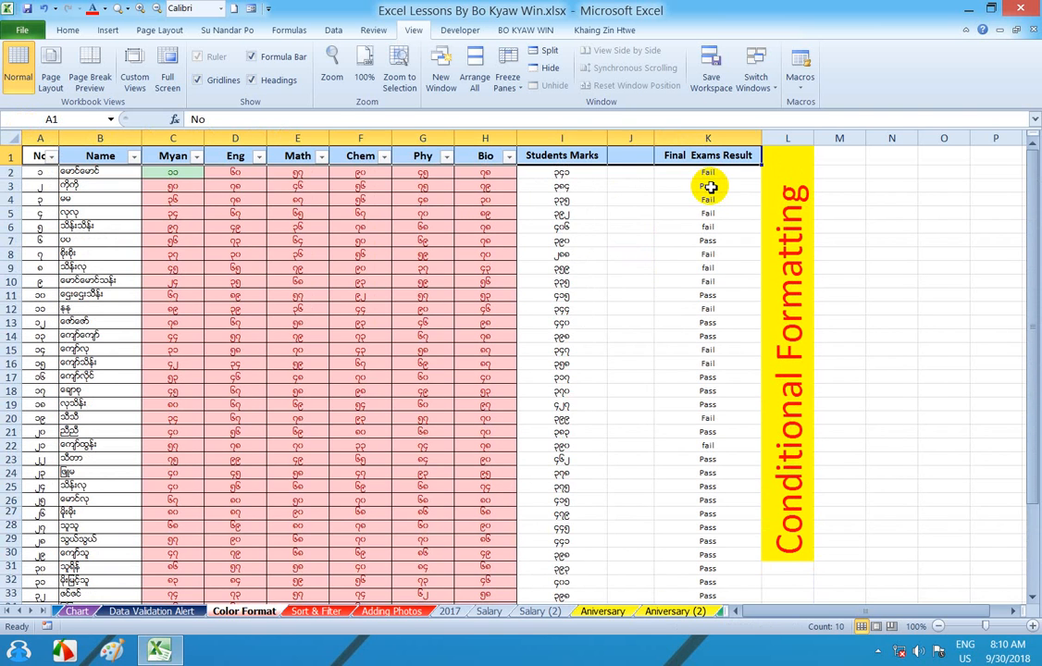
pyautogui.scroll(-13, 709, 187)
pyautogui.scroll(6, 709, 191)
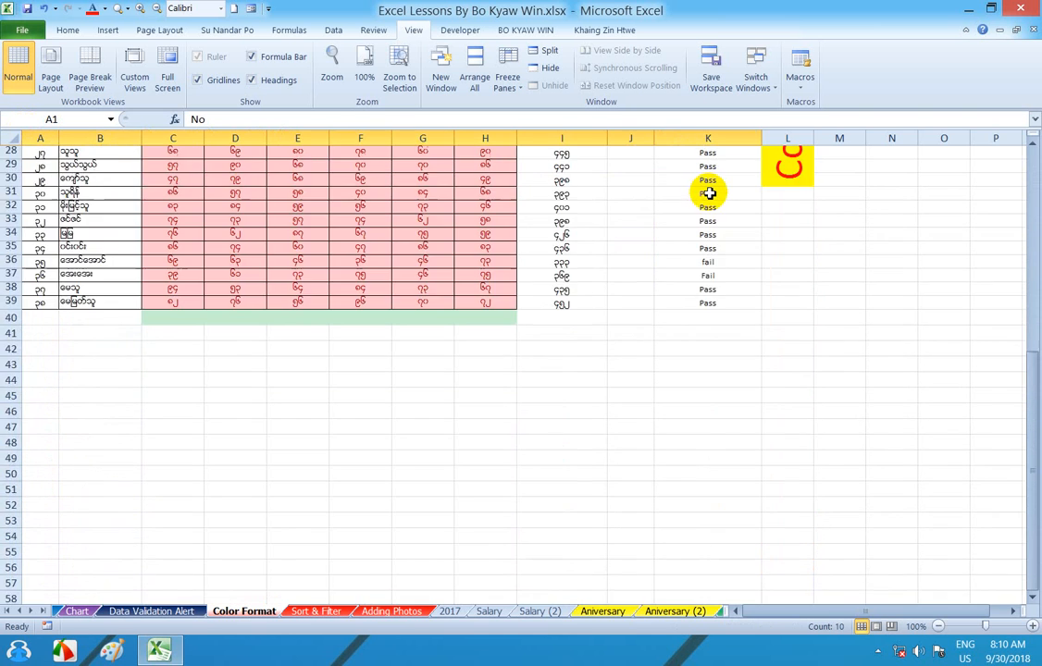
pyautogui.scroll(7, 709, 195)
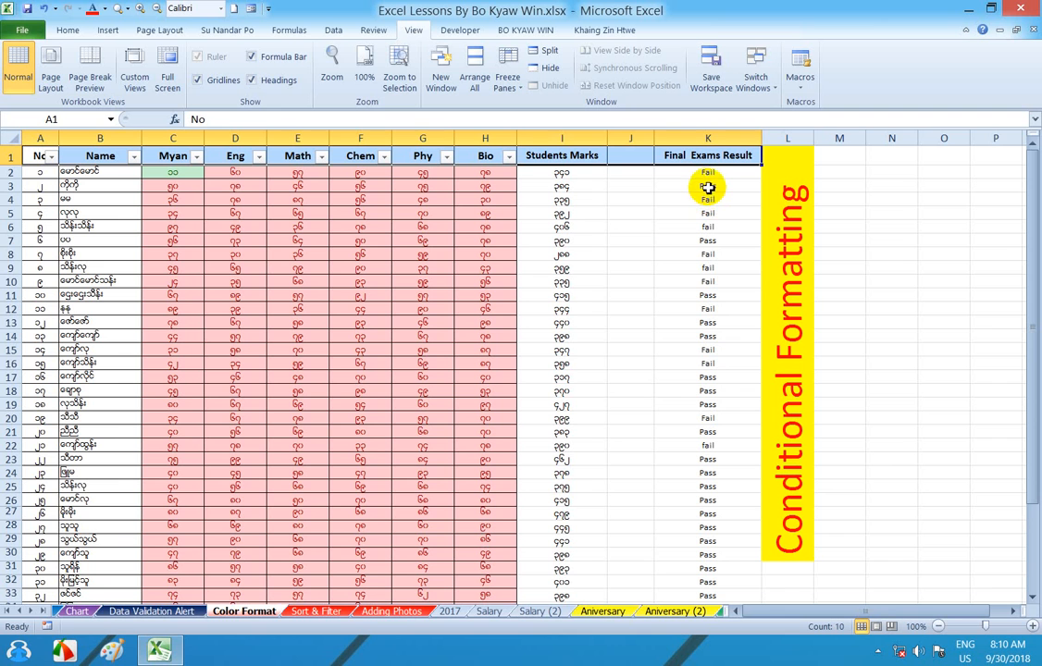
pyautogui.scroll(-5, 670, 213)
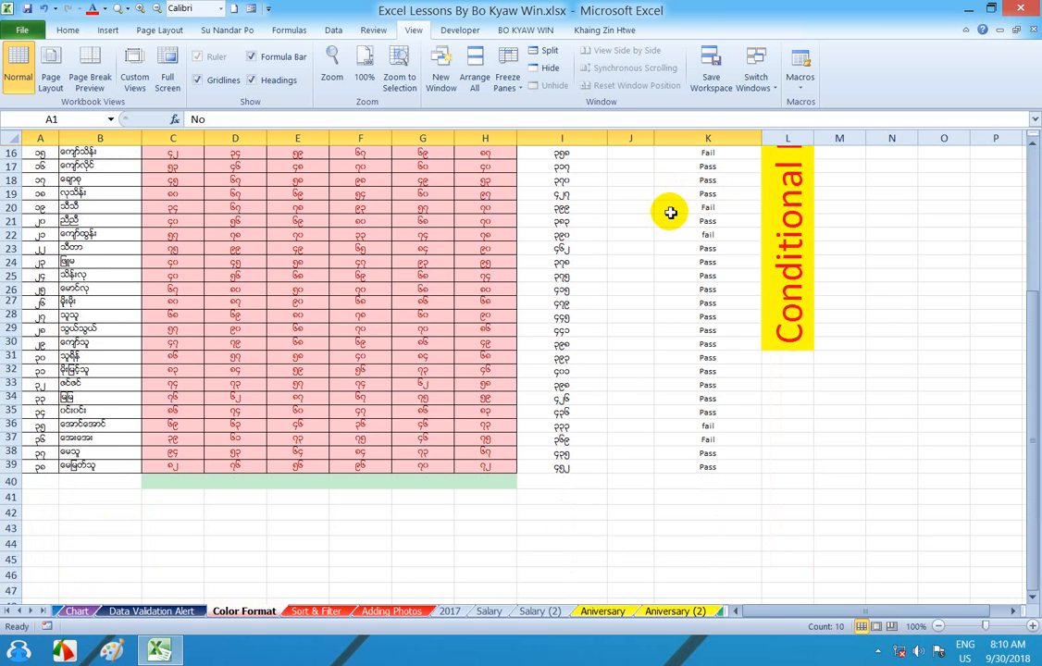
# Compare header visibility with no panes frozen at the table's first rows, its last rows and the empty rows below.
pyautogui.scroll(-6, 670, 212)
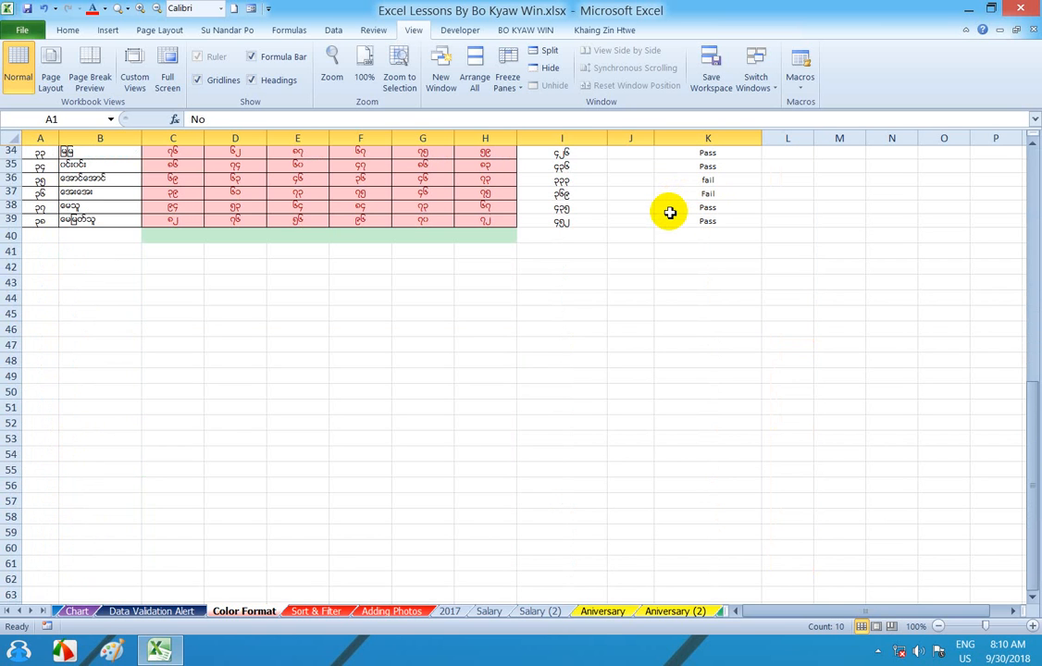
pyautogui.scroll(8, 673, 210)
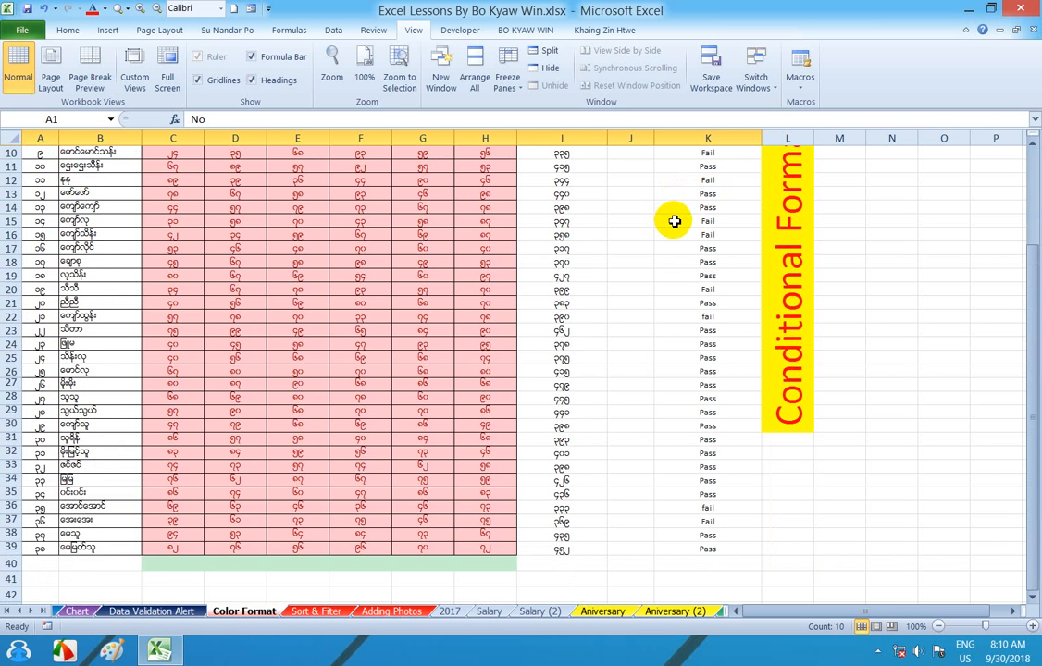
pyautogui.scroll(3, 674, 222)
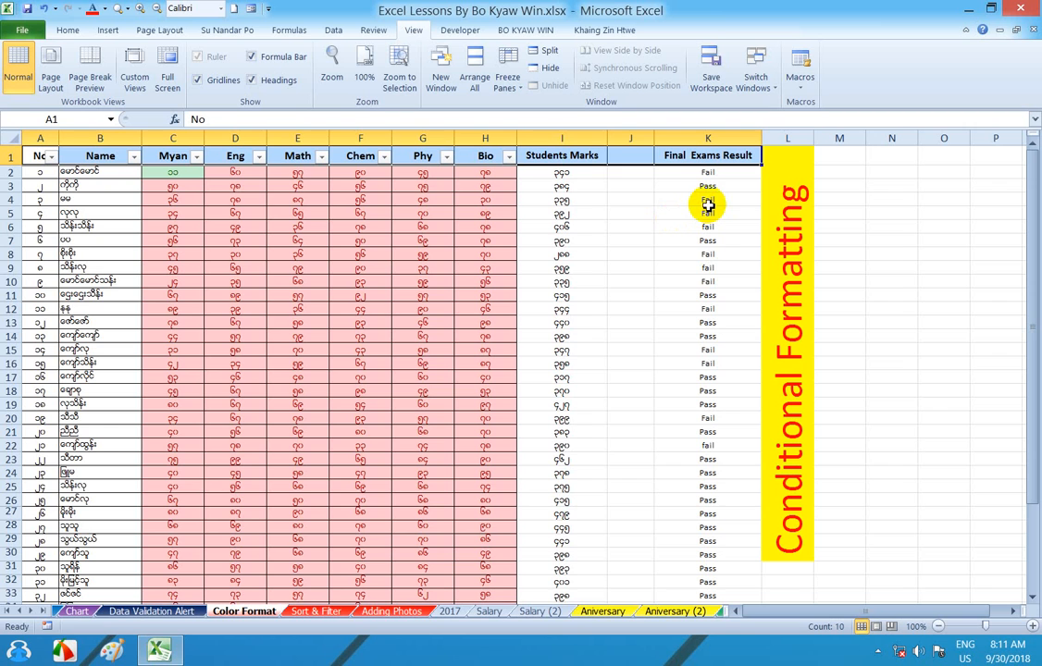
pyautogui.scroll(-5, 463, 271)
pyautogui.scroll(1, 485, 276)
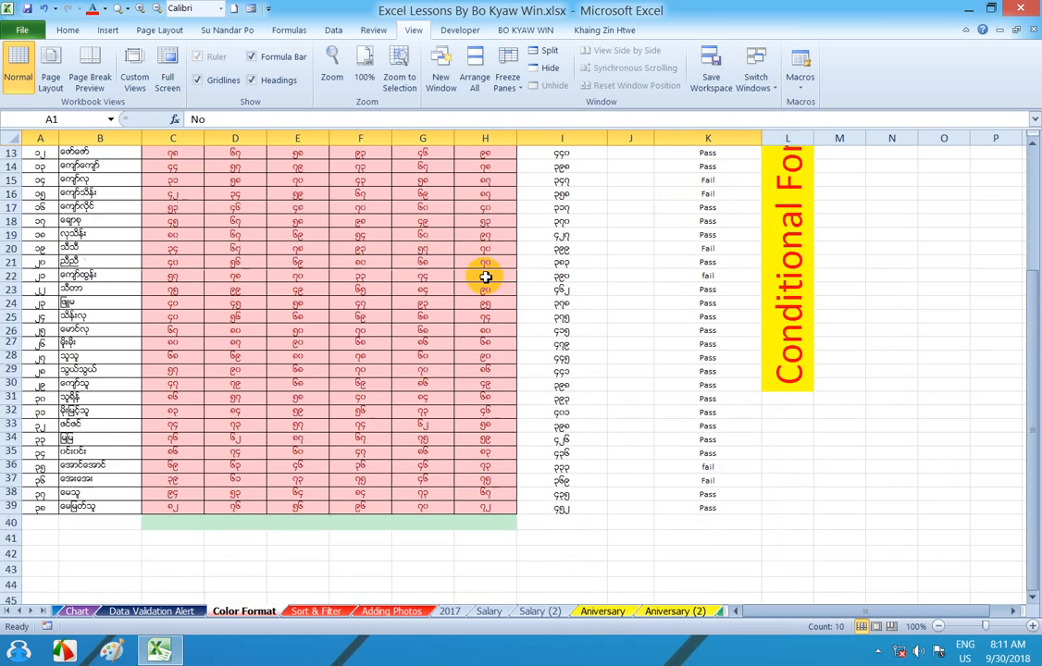
pyautogui.scroll(4, 485, 276)
pyautogui.scroll(-14, 484, 276)
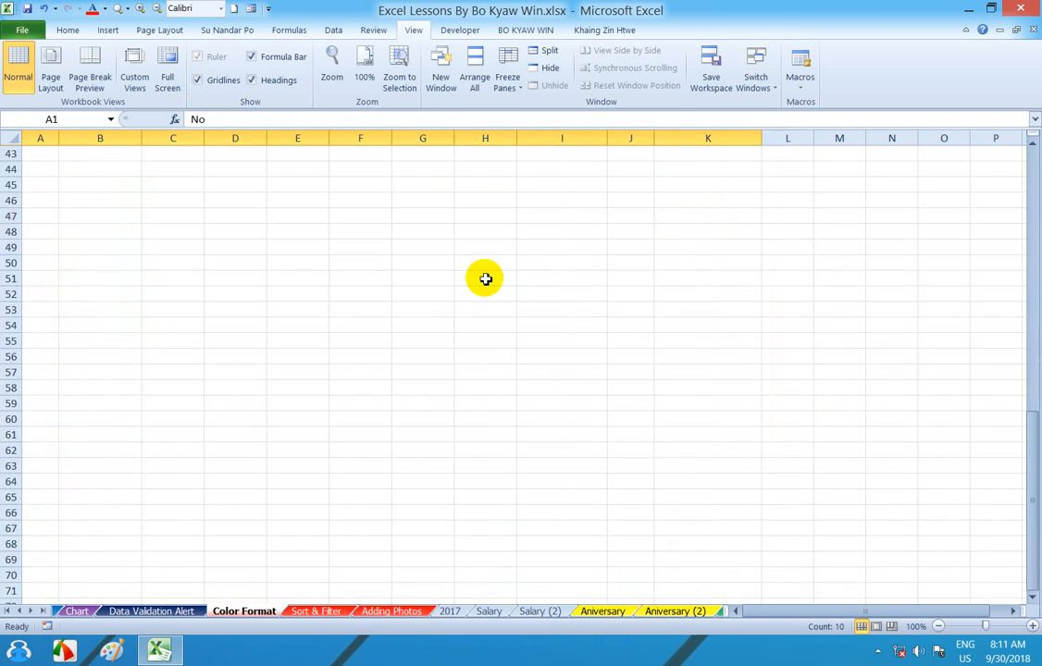
pyautogui.scroll(14, 484, 276)
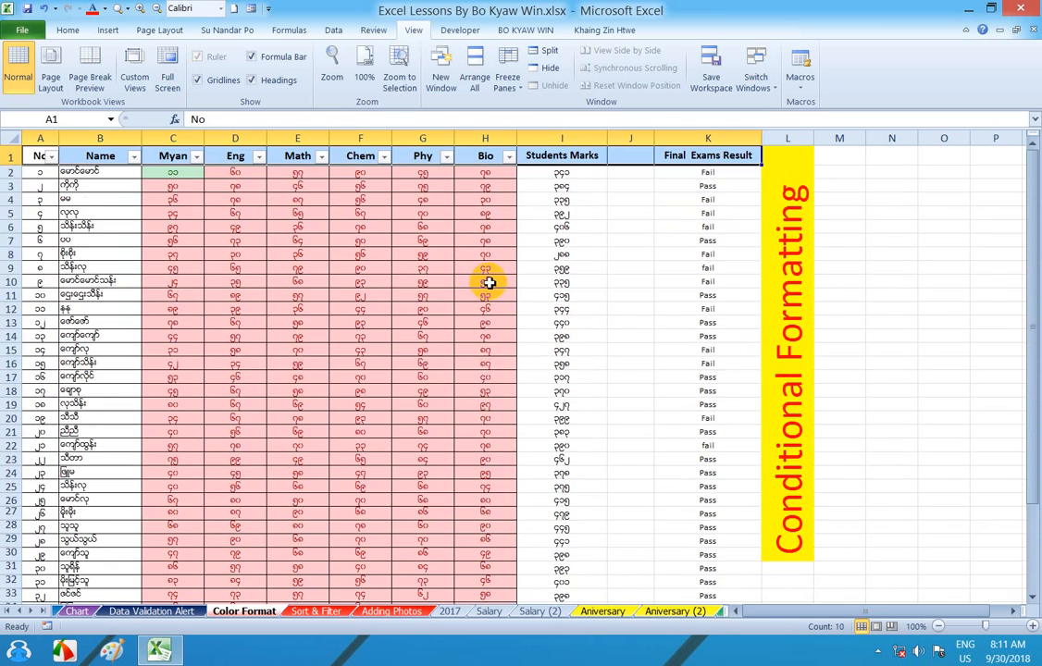
# Freeze the sheet's top row and check its headings from the empty rows below the table.
pyautogui.click(509, 84)
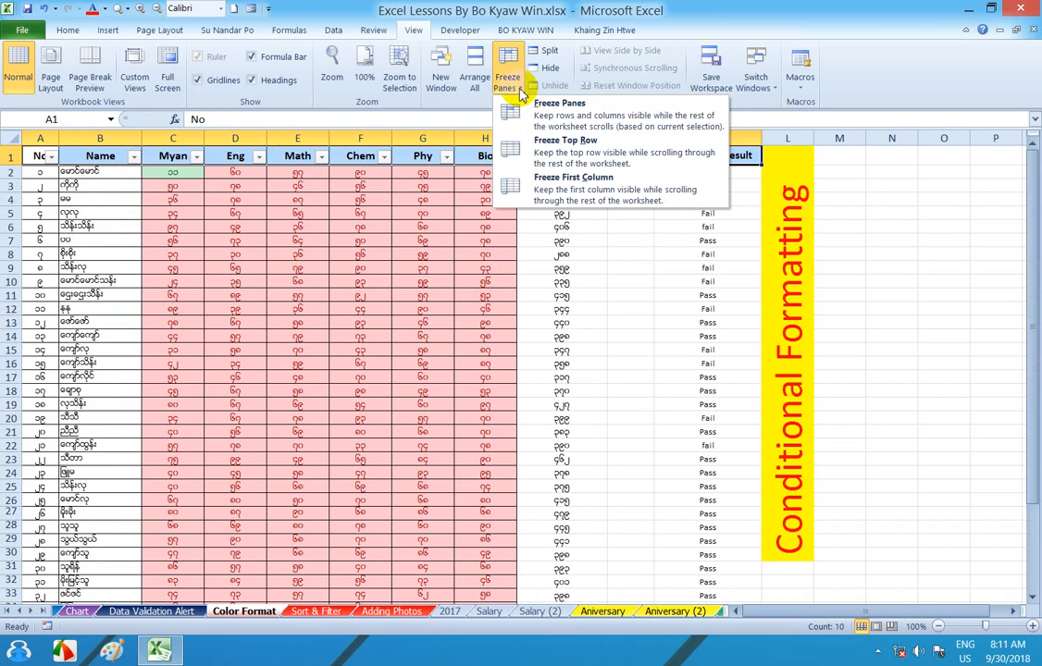
pyautogui.click(578, 153)
pyautogui.scroll(-19, 372, 261)
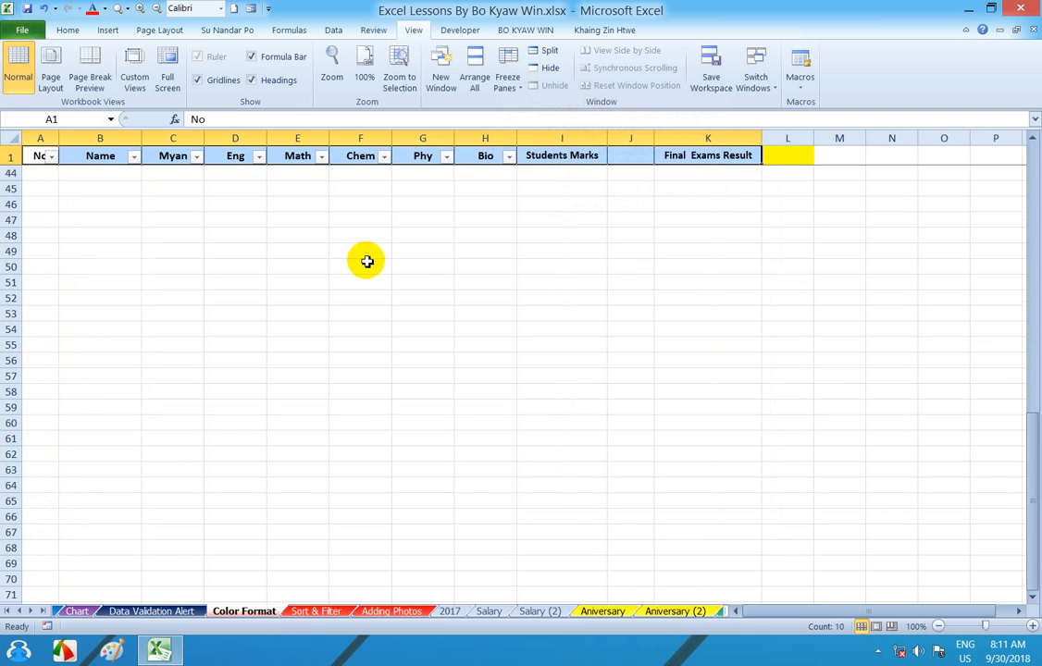
# Inspect the frozen No, Name and Myan headings, then select the header cells A1:K1 and return to the table's first rows.
pyautogui.click(248, 266)
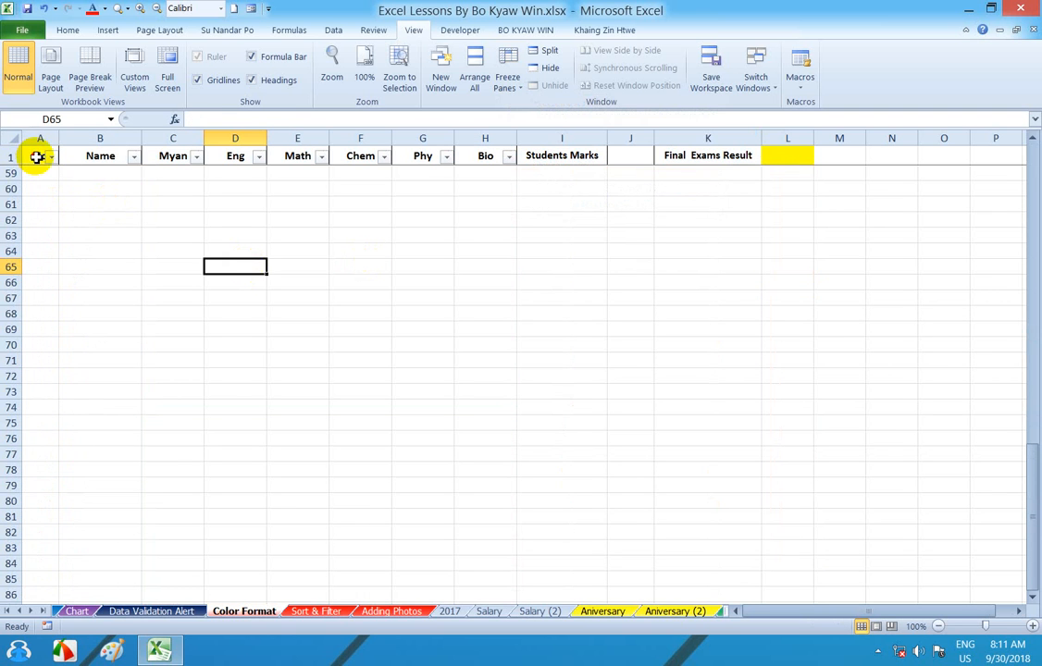
pyautogui.click(37, 157)
pyautogui.click(90, 157)
pyautogui.click(155, 154)
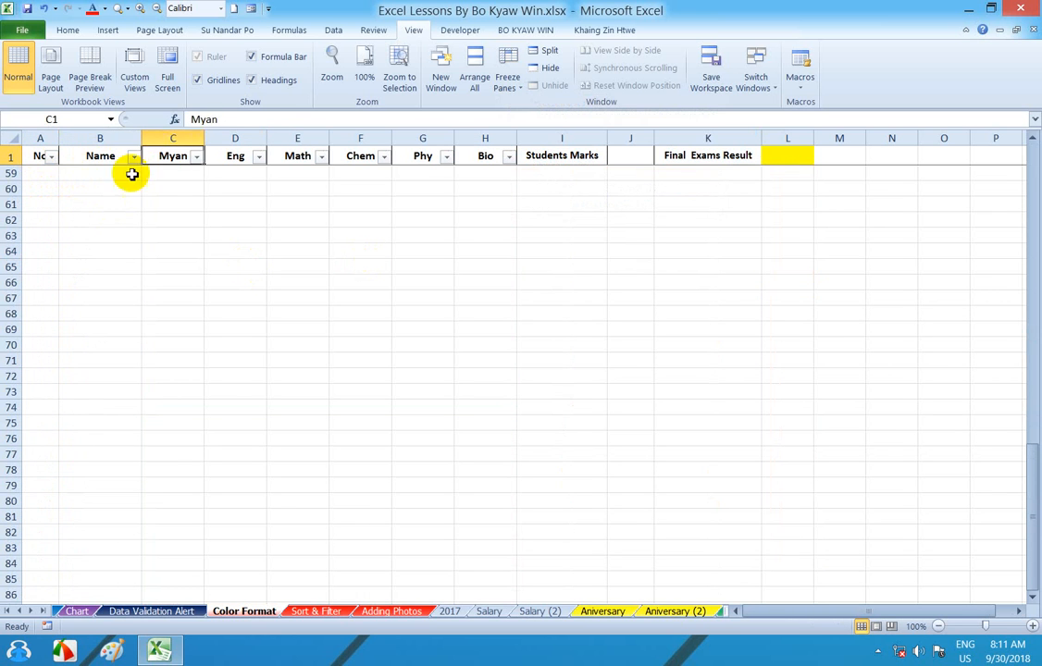
pyautogui.moveTo(32, 153); pyautogui.dragTo(723, 159)
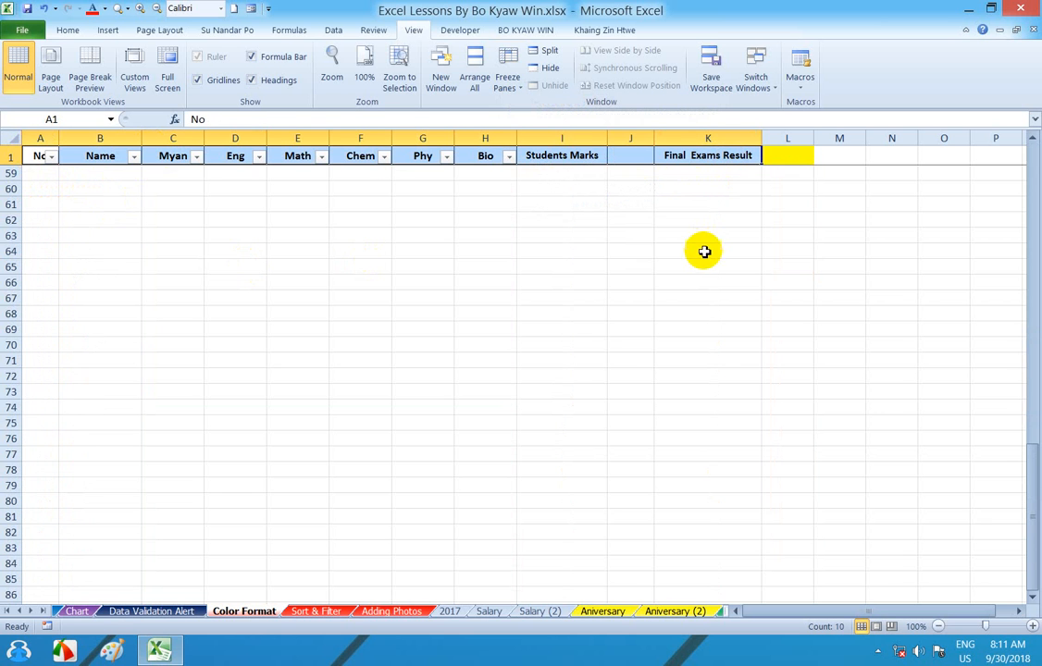
pyautogui.scroll(19, 702, 250)
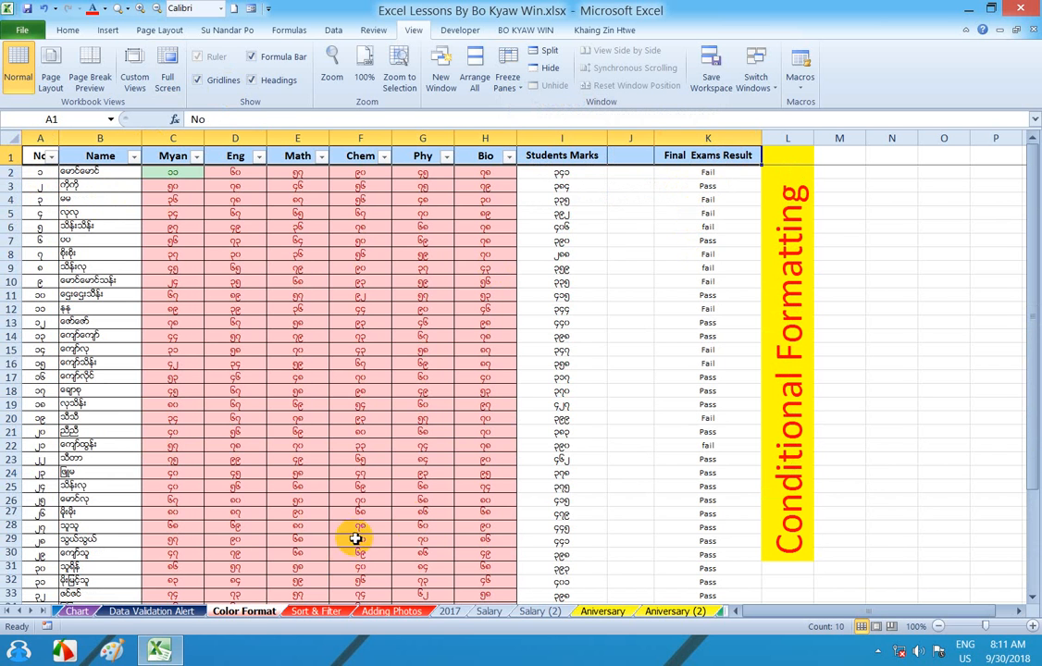